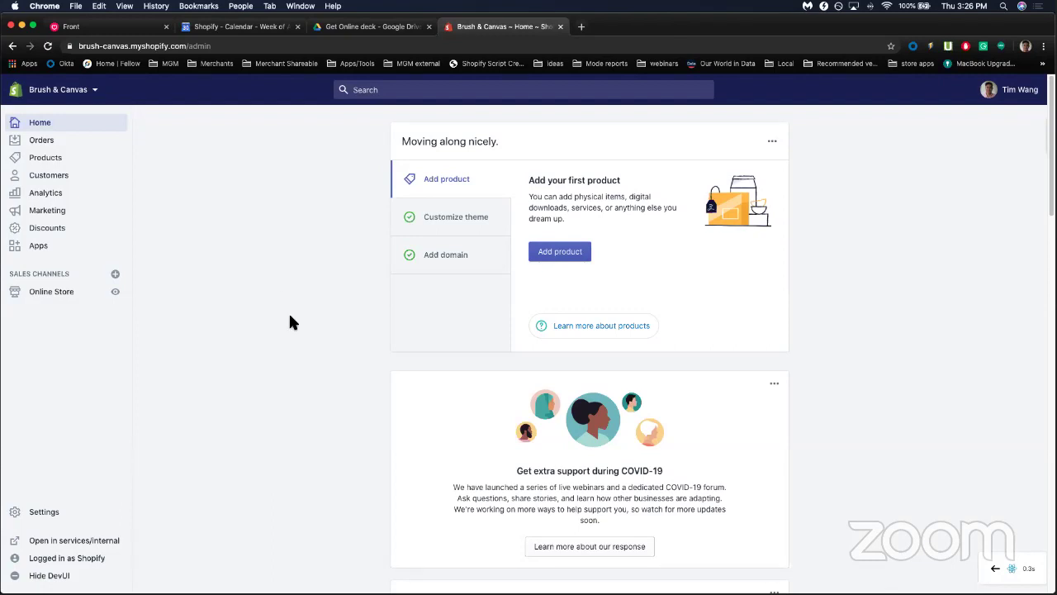
Look through the home dashboard's setup and recommendation cards, and view the store's Orders page.
scroll(289, 314, down, 1)
scroll(289, 335, up, 1)
scroll(564, 267, down, 1)
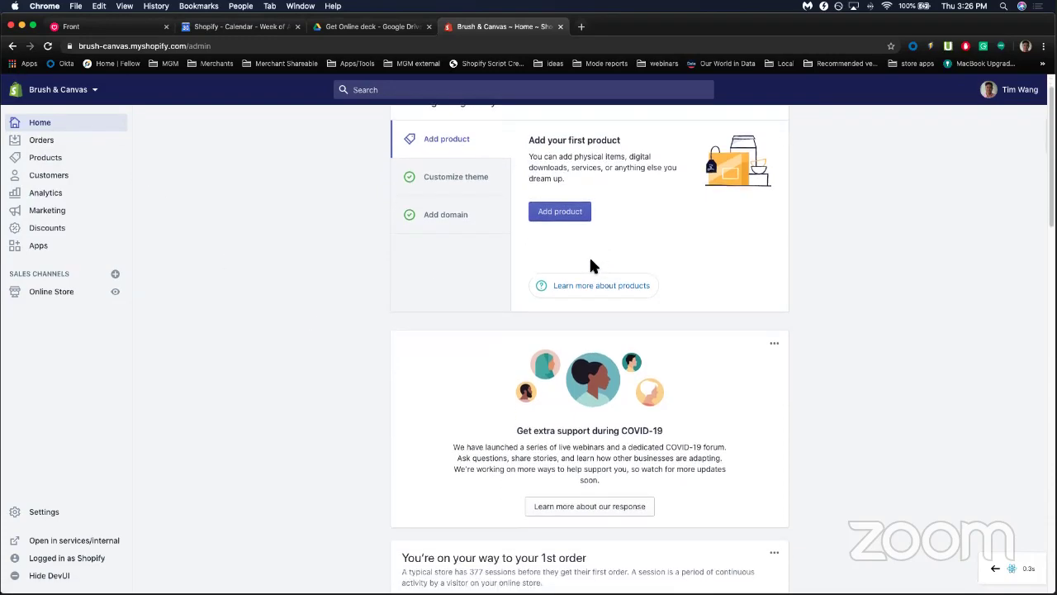
scroll(591, 264, down, 15)
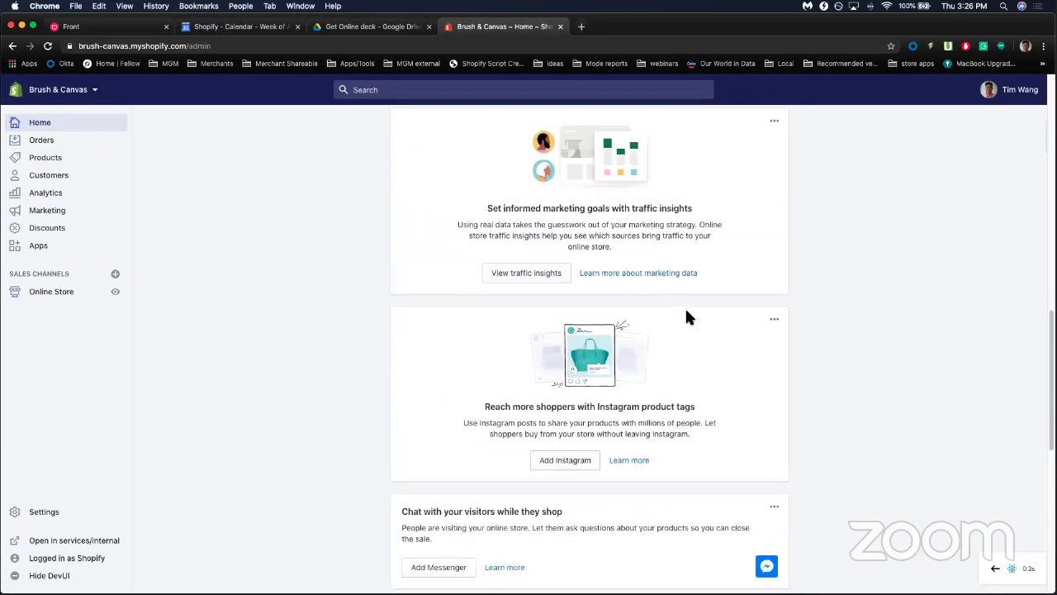
scroll(687, 316, down, 10)
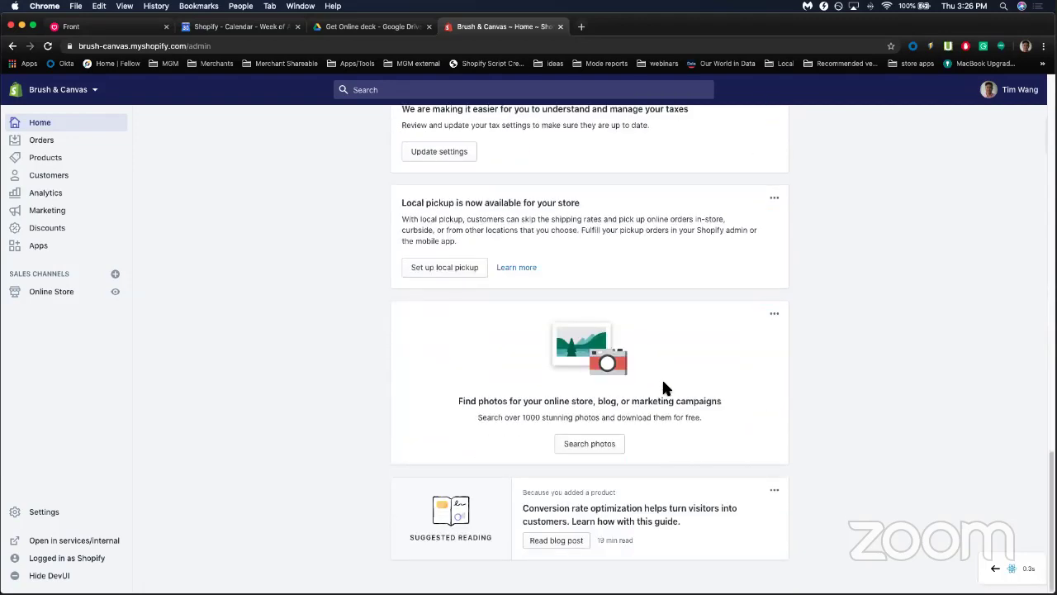
scroll(531, 404, up, 6)
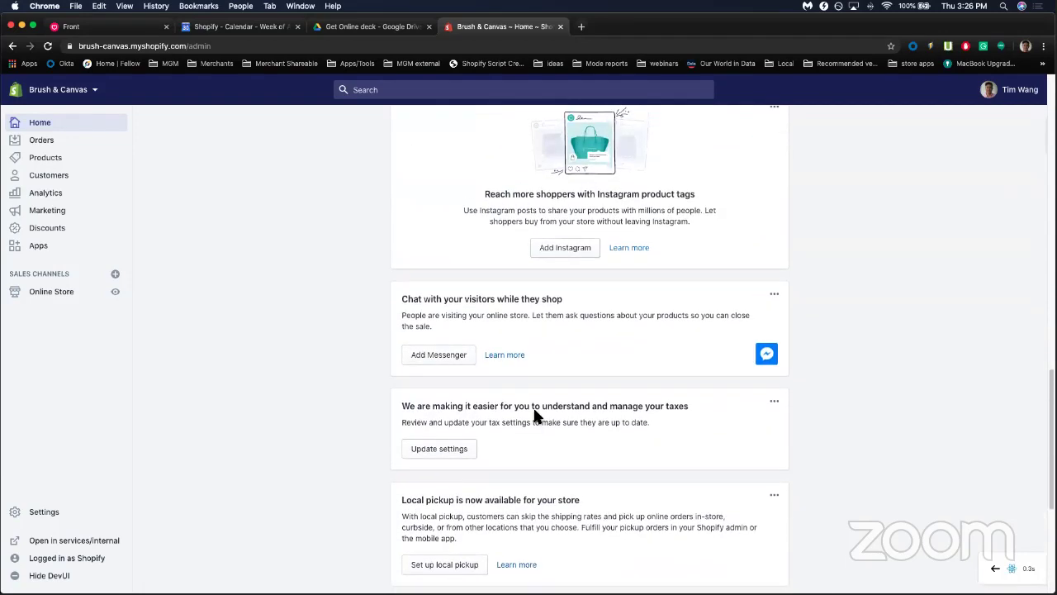
scroll(534, 417, up, 17)
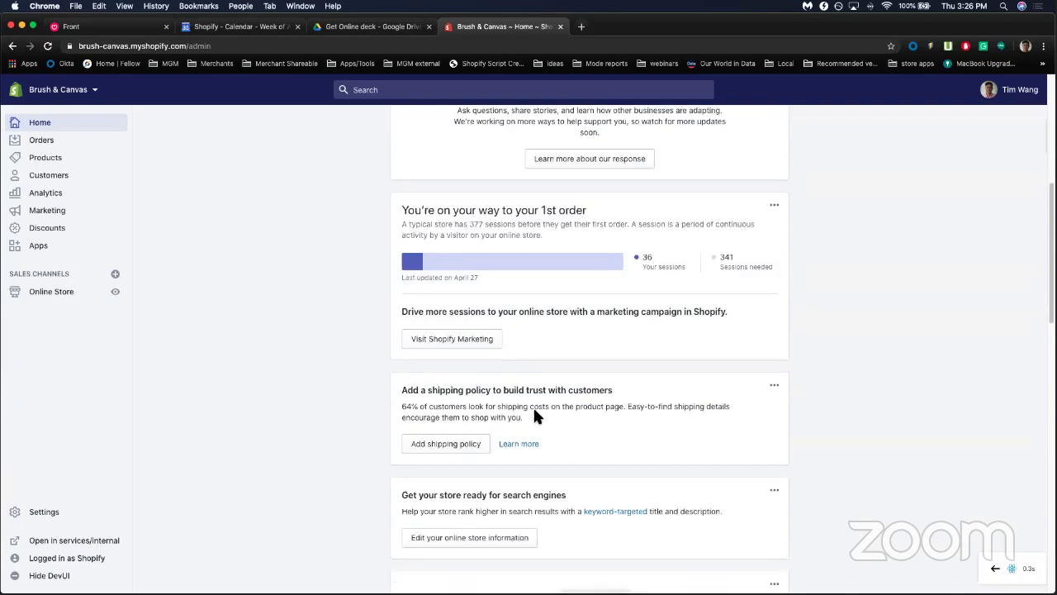
scroll(534, 417, up, 8)
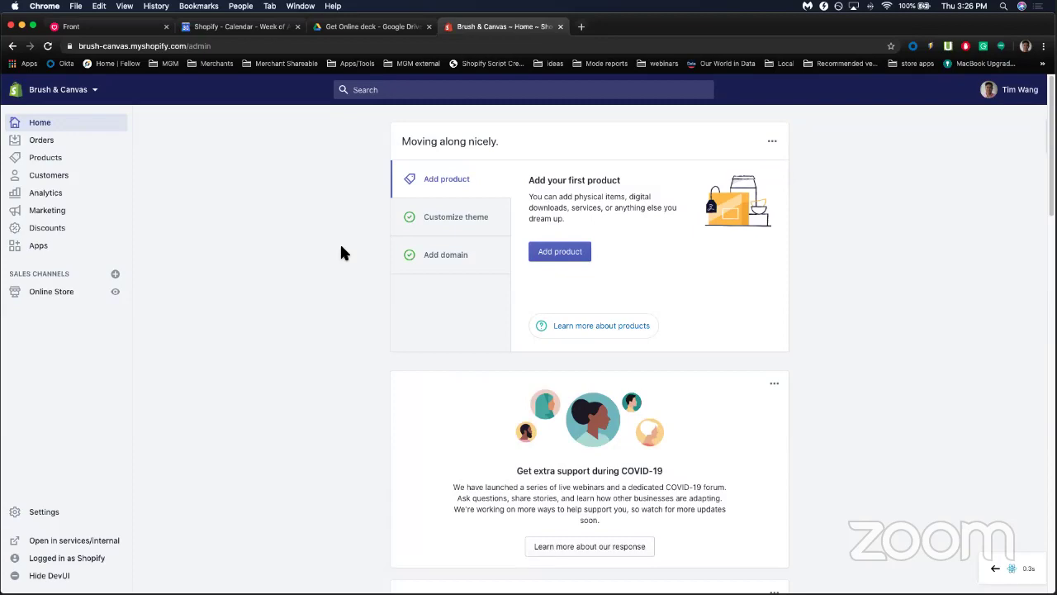
scroll(491, 280, down, 7)
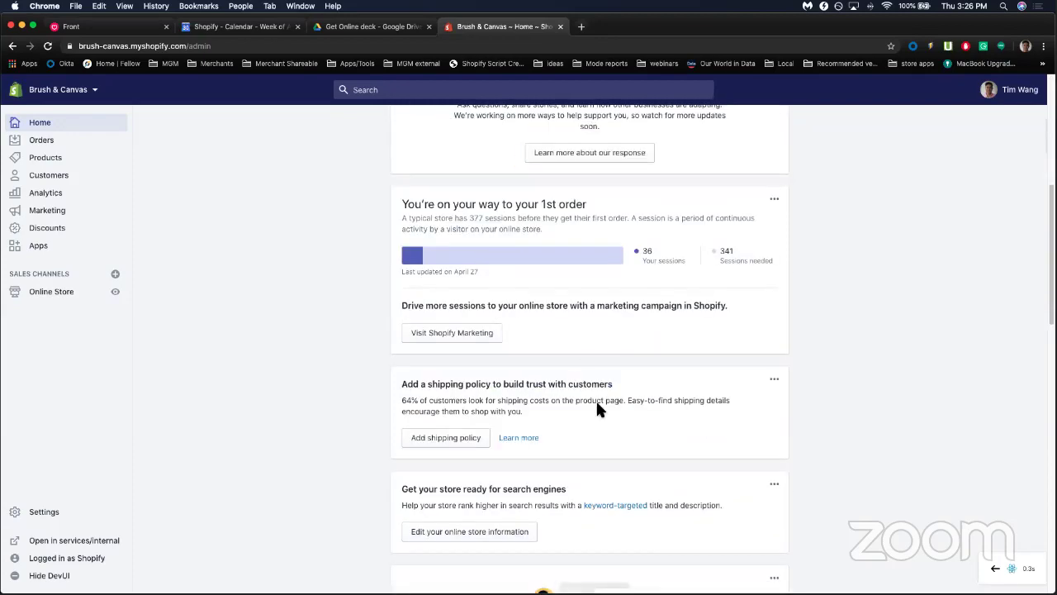
scroll(594, 427, up, 7)
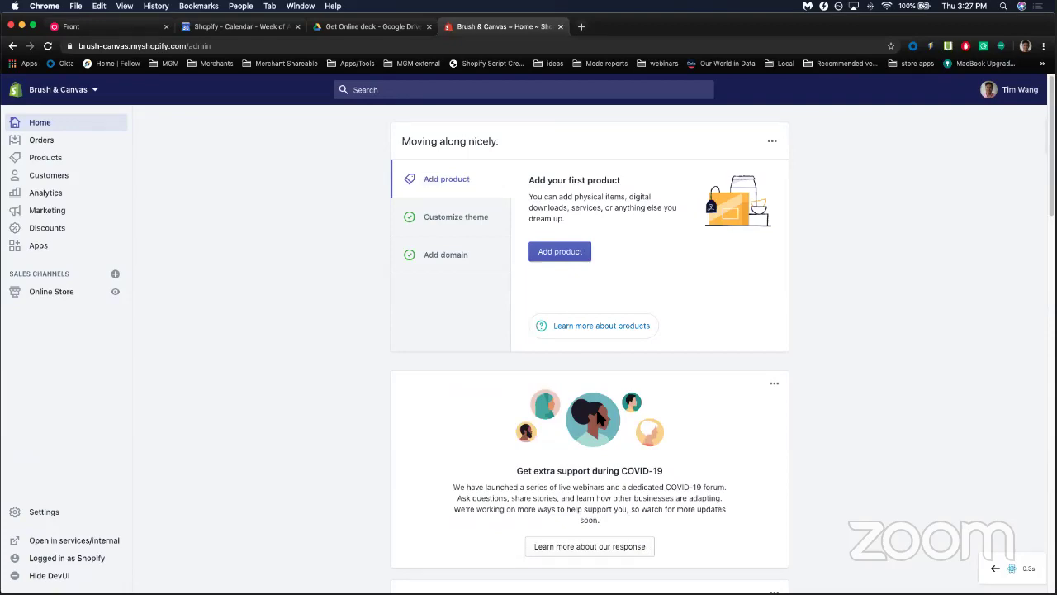
scroll(620, 330, down, 6)
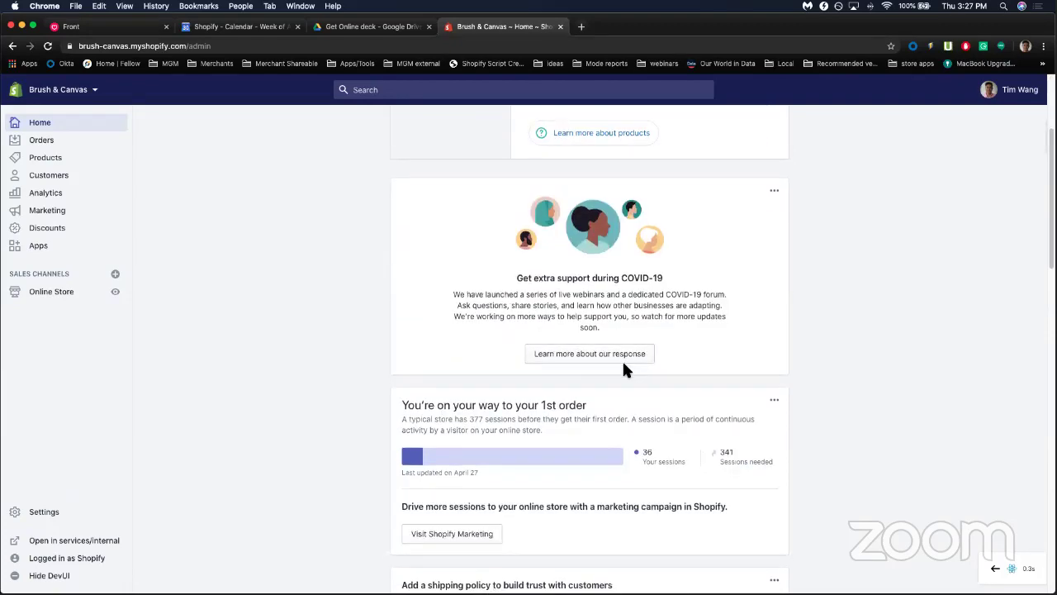
scroll(625, 376, down, 5)
scroll(537, 389, up, 10)
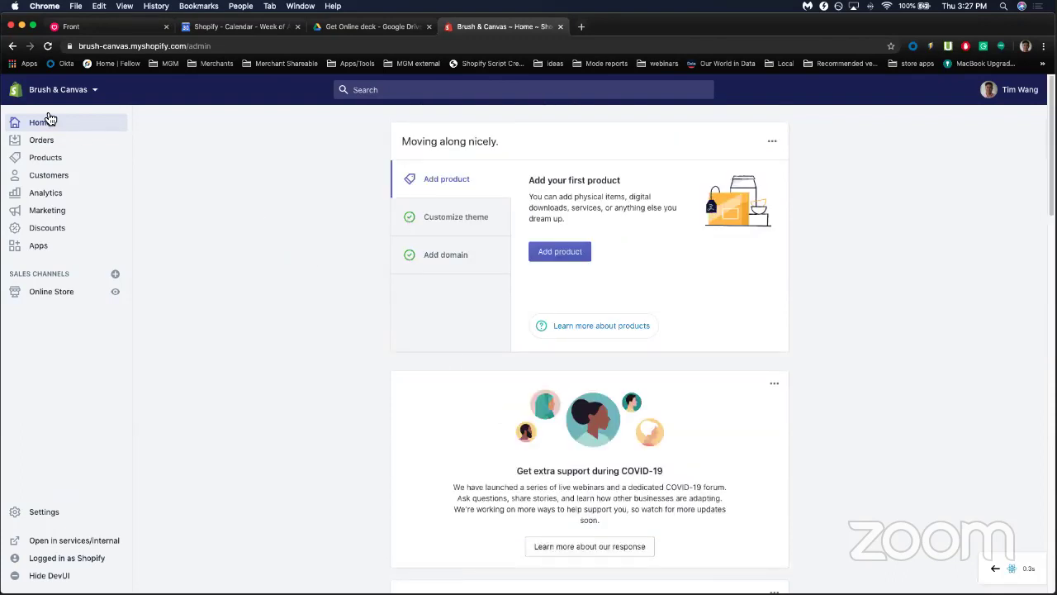
click(38, 142)
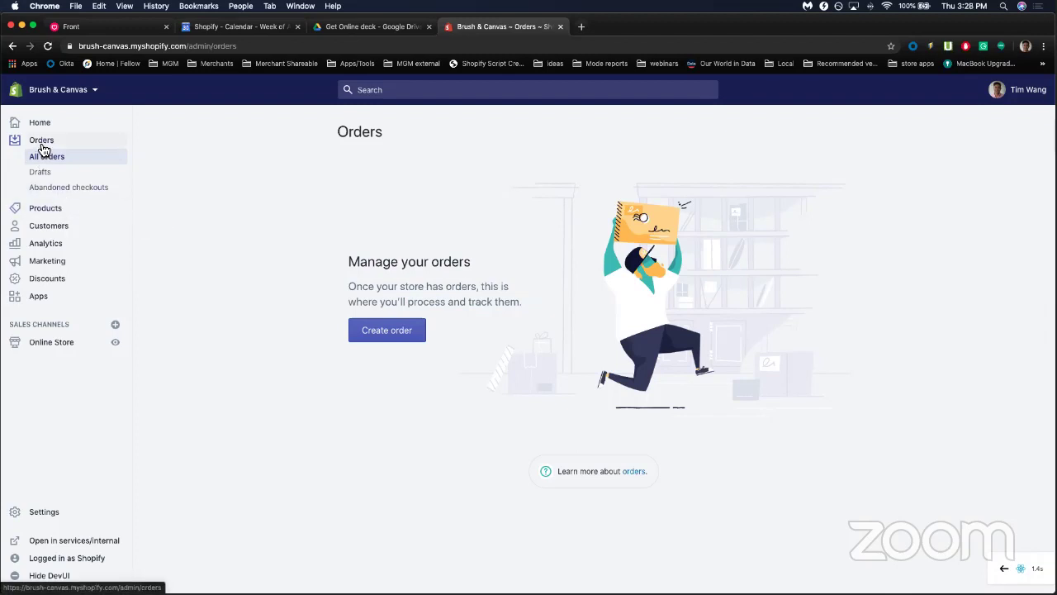
Start adding a new product to the store's product list.
click(51, 213)
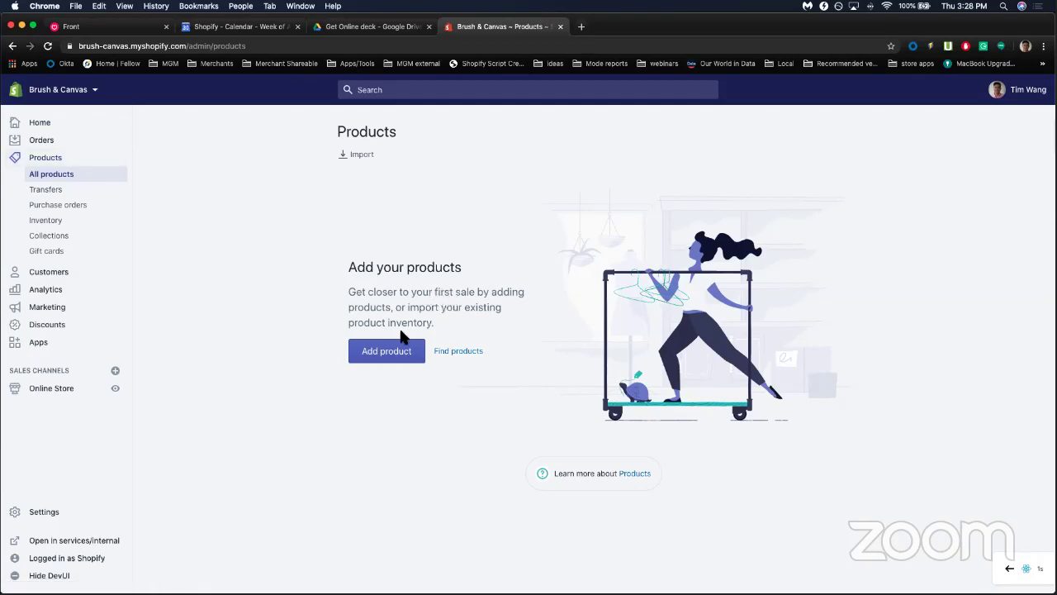
click(376, 350)
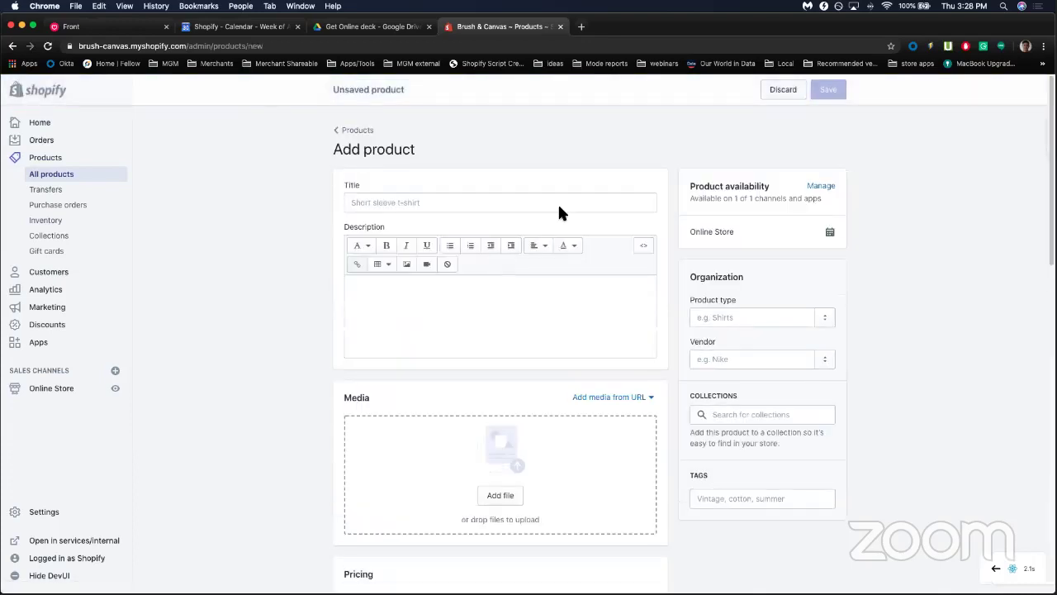
scroll(523, 301, down, 1)
scroll(523, 301, down, 1)
scroll(523, 301, up, 2)
Title the product "Dog Costume" and enter the description "Buy this for your best furry friend.".
click(537, 205)
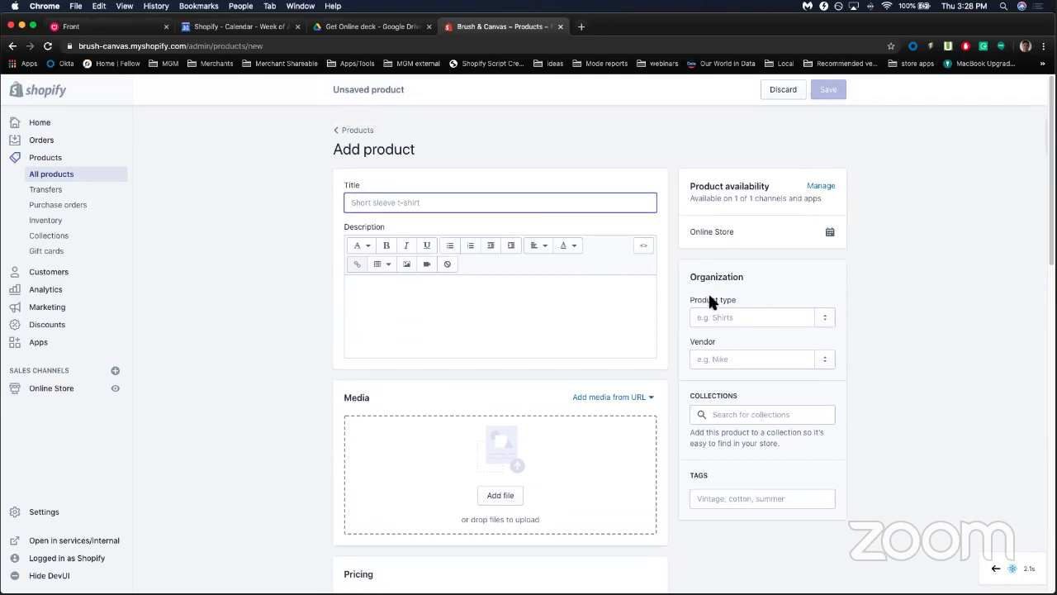
key(super+Tab)
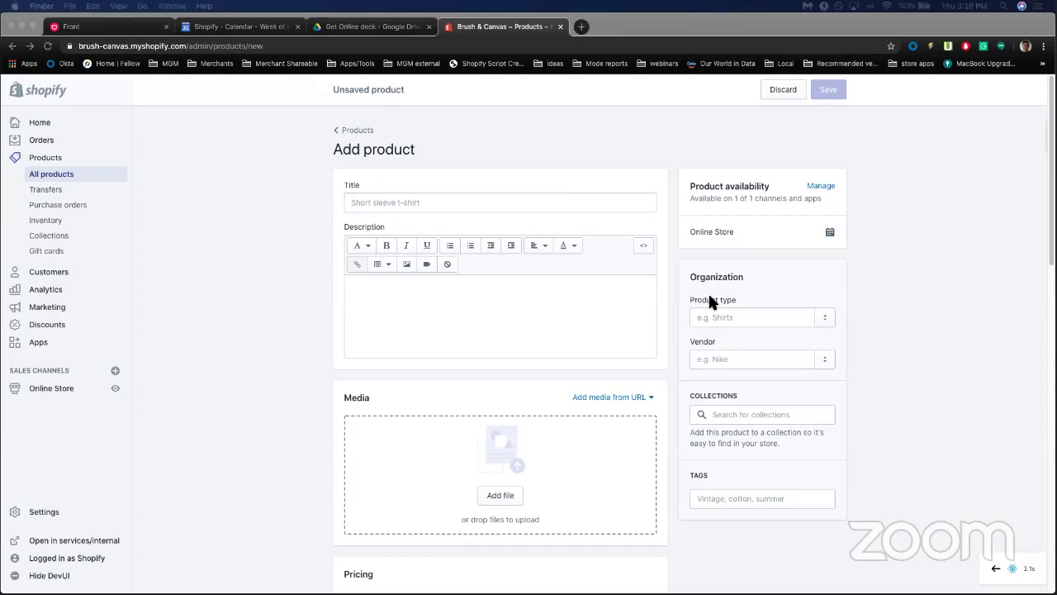
click(487, 205)
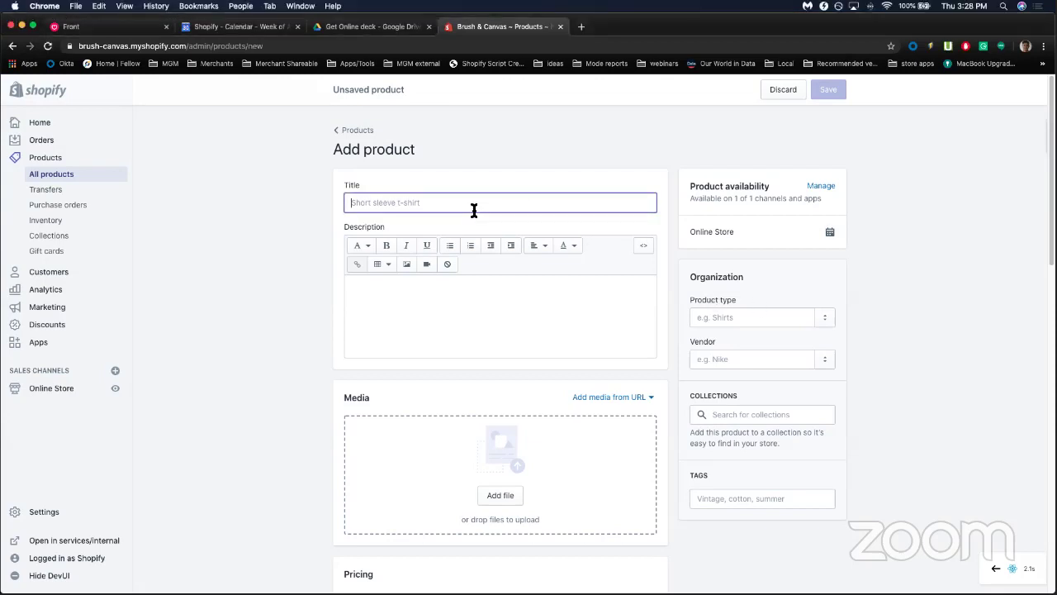
text(Dog Costume)
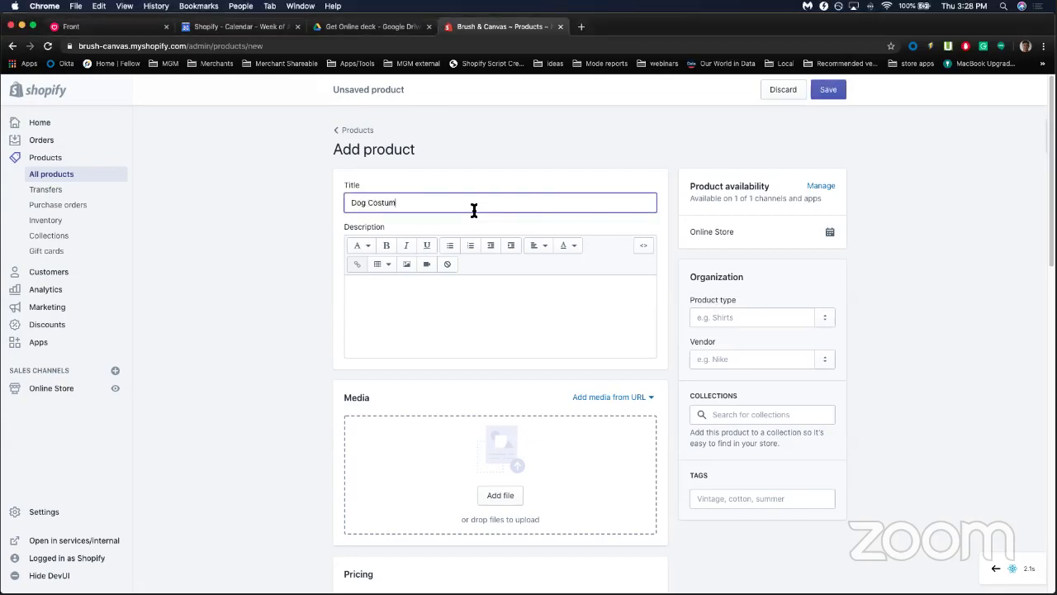
click(438, 333)
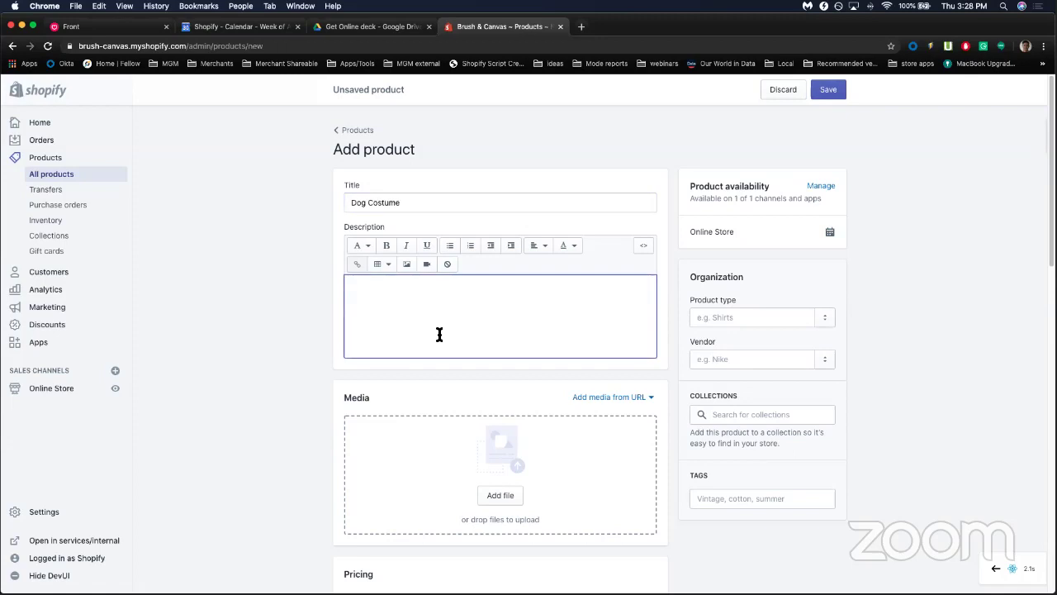
text(Buy this for yo)
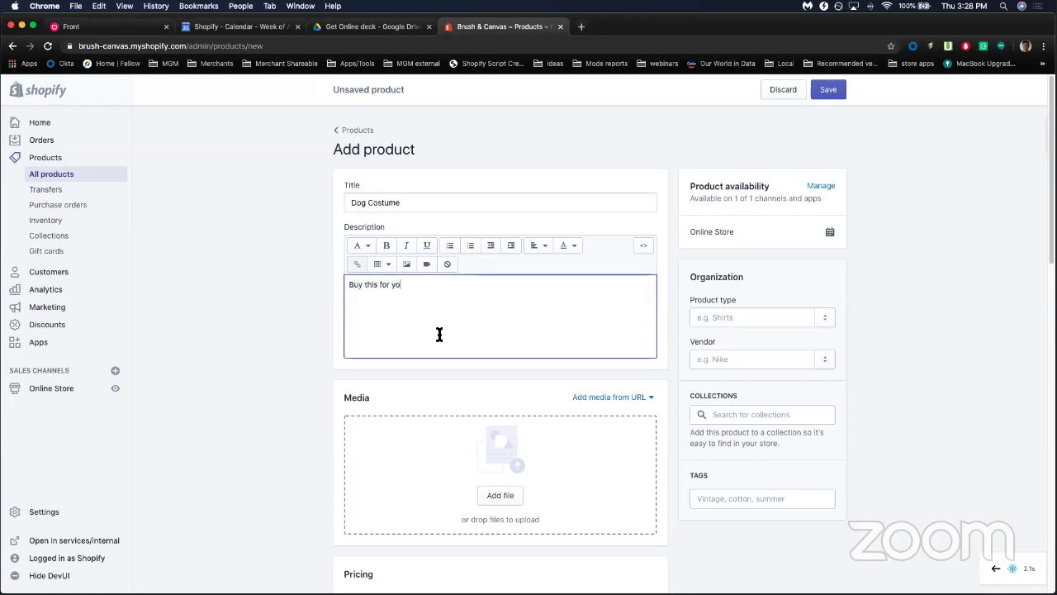
text(ur best furry friend.)
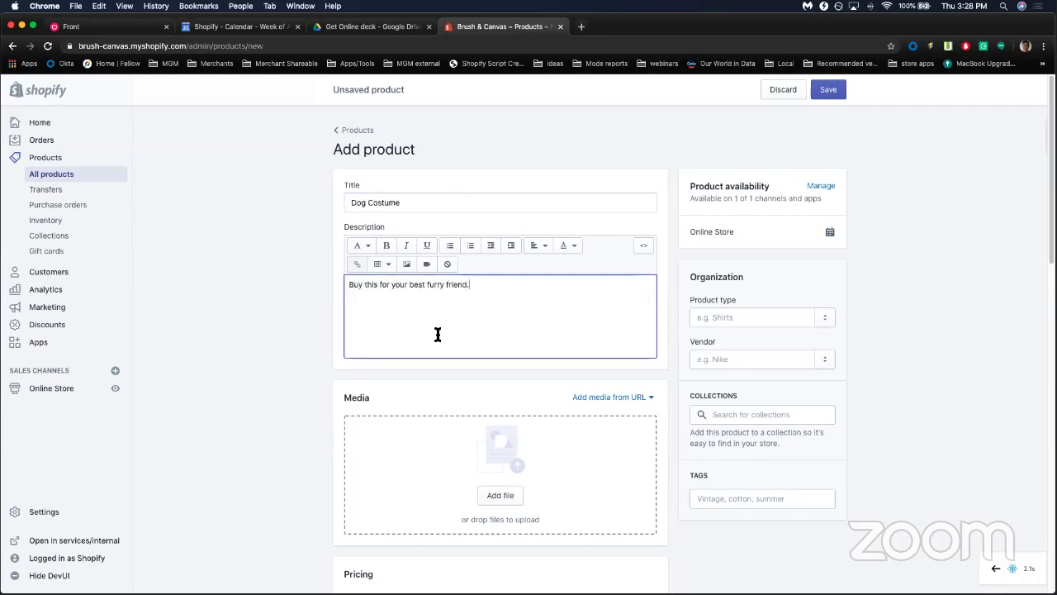
Add the photo of the dog in a shark costume to the product's media.
scroll(436, 347, down, 1)
scroll(436, 360, down, 1)
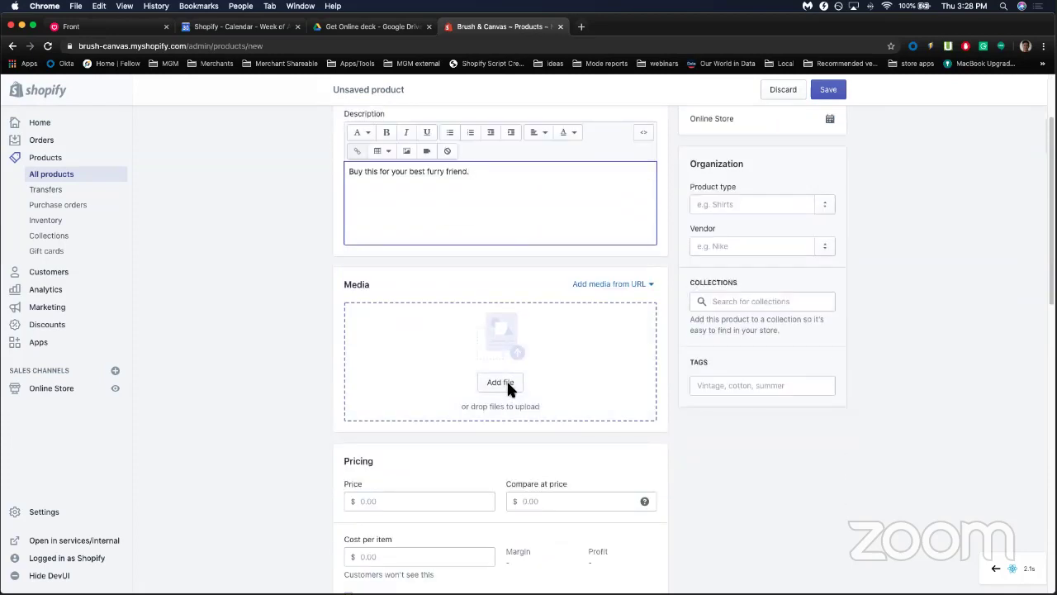
mouse_move(506, 379)
mouse_down()
mouse_move(486, 372)
mouse_move(491, 360)
mouse_up()
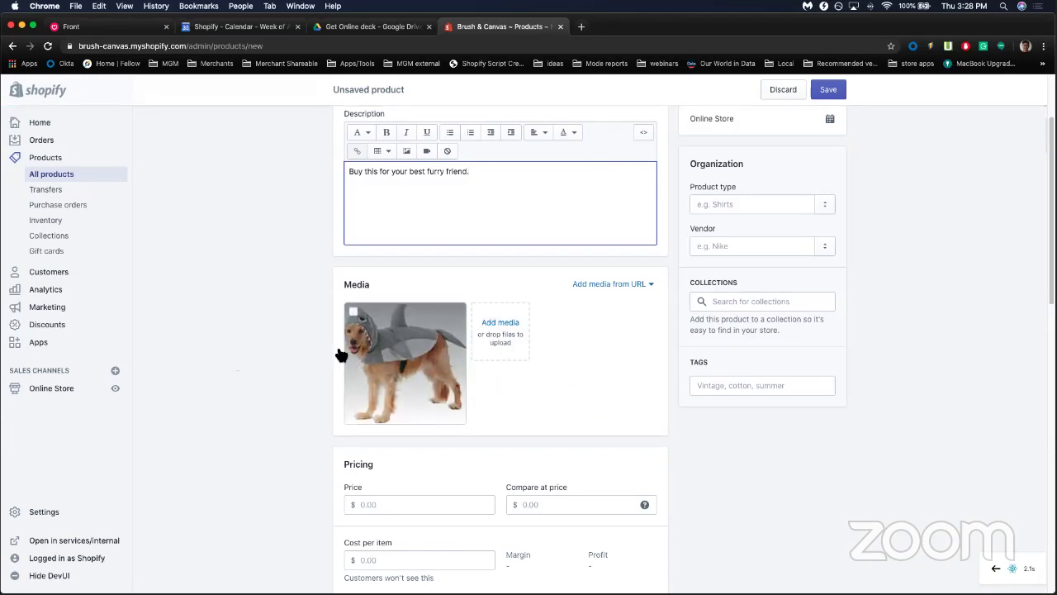
Set the product's price to $50.
scroll(257, 329, down, 2)
click(411, 447)
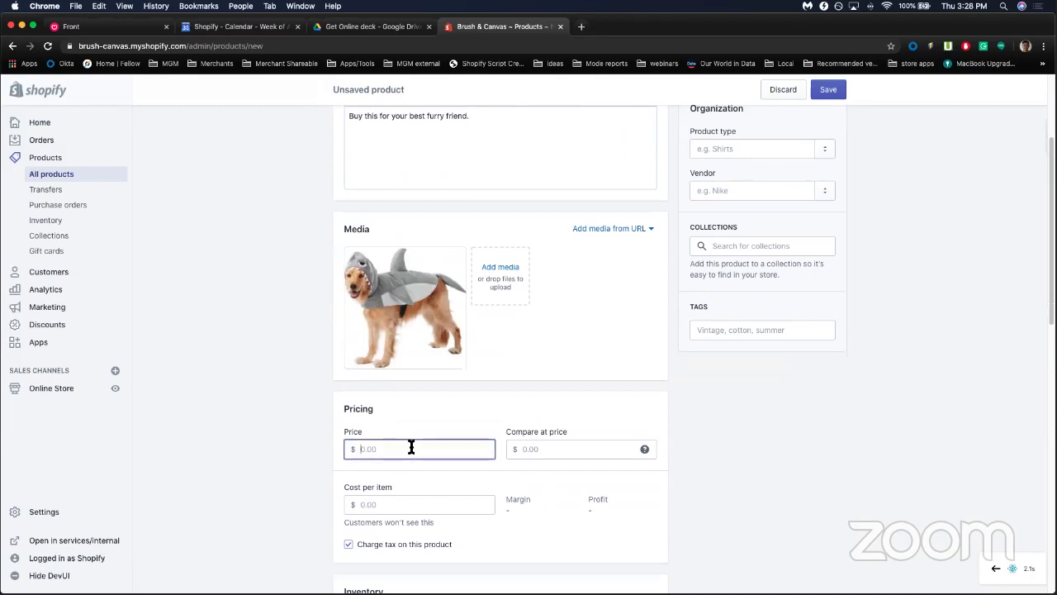
text(50)
click(288, 428)
Set the product's available inventory quantity to 10.
scroll(288, 430, down, 5)
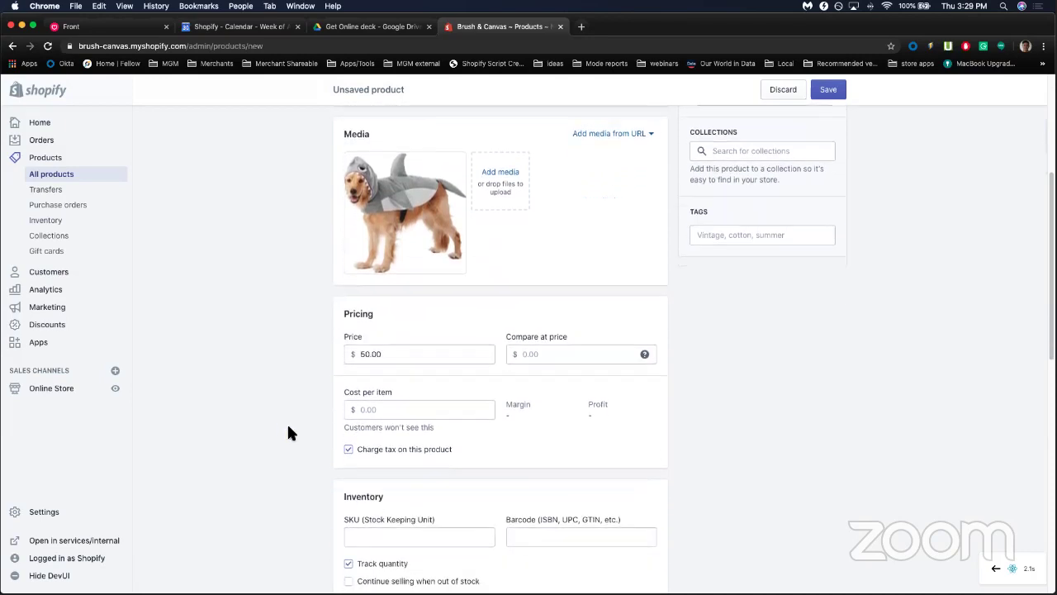
scroll(288, 431, down, 2)
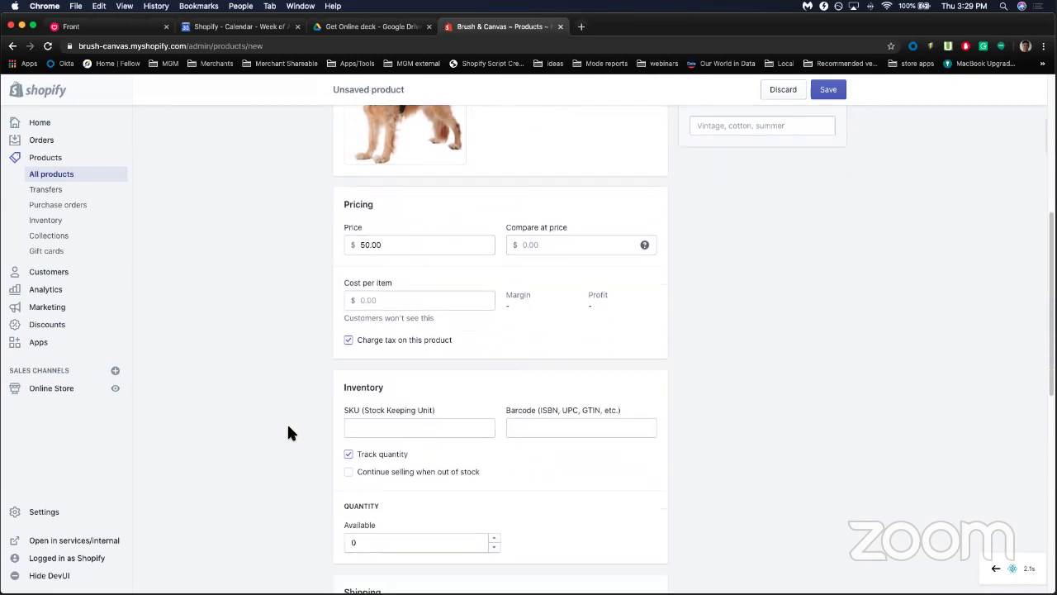
click(367, 504)
key(BackSpace)
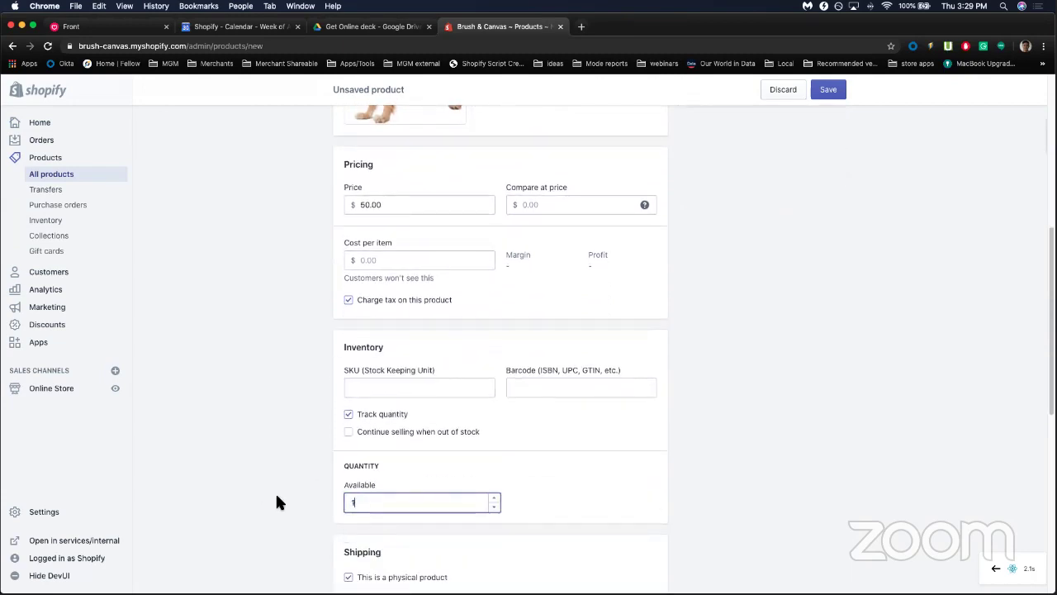
text(10)
click(240, 468)
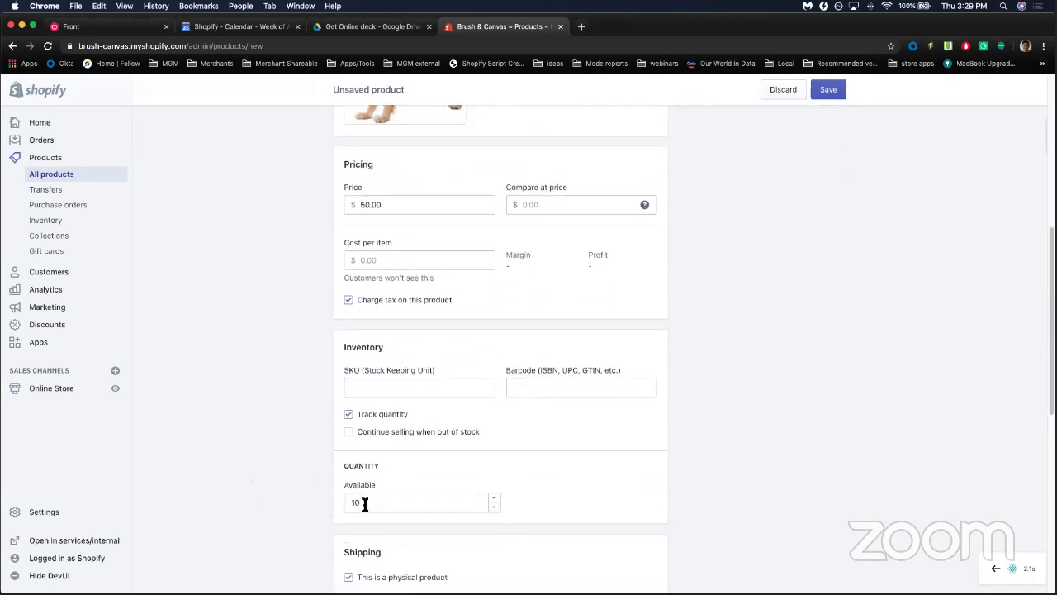
Set the product's shipping weight to 2 kg.
scroll(367, 502, down, 1)
scroll(371, 499, down, 5)
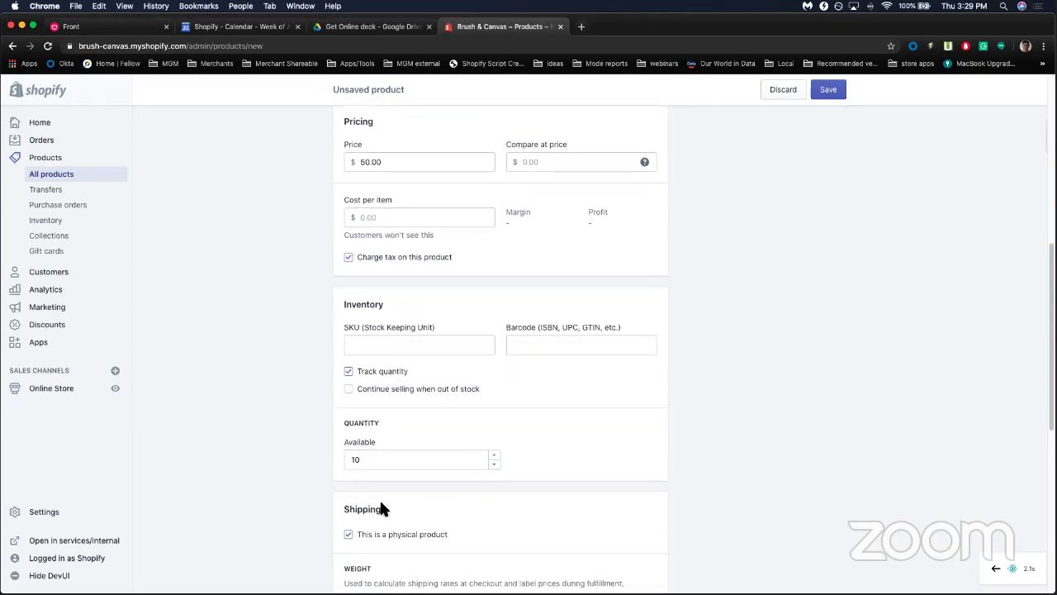
double_click(364, 486)
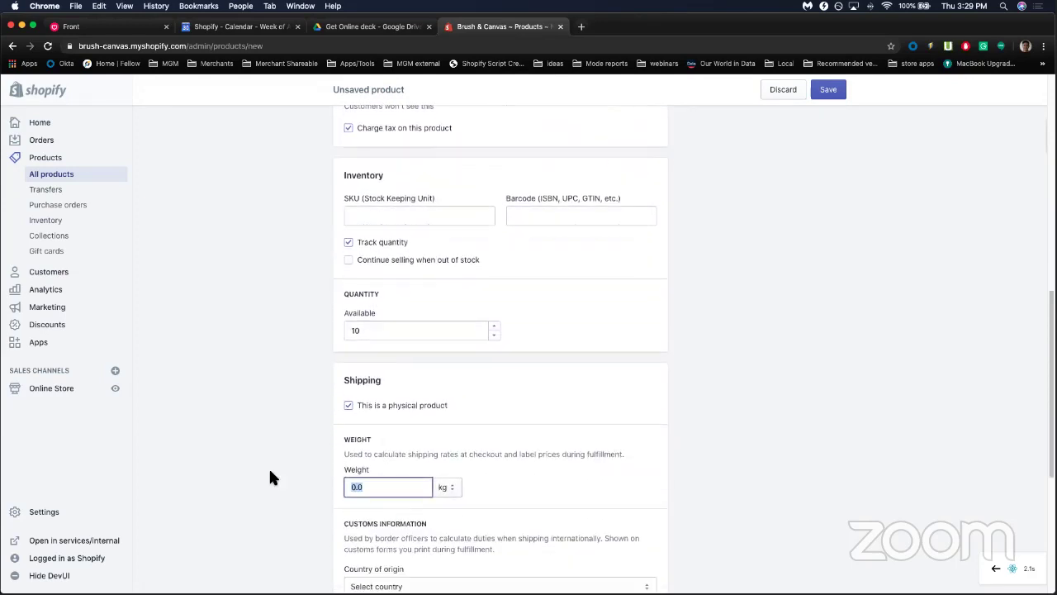
text(2)
click(226, 428)
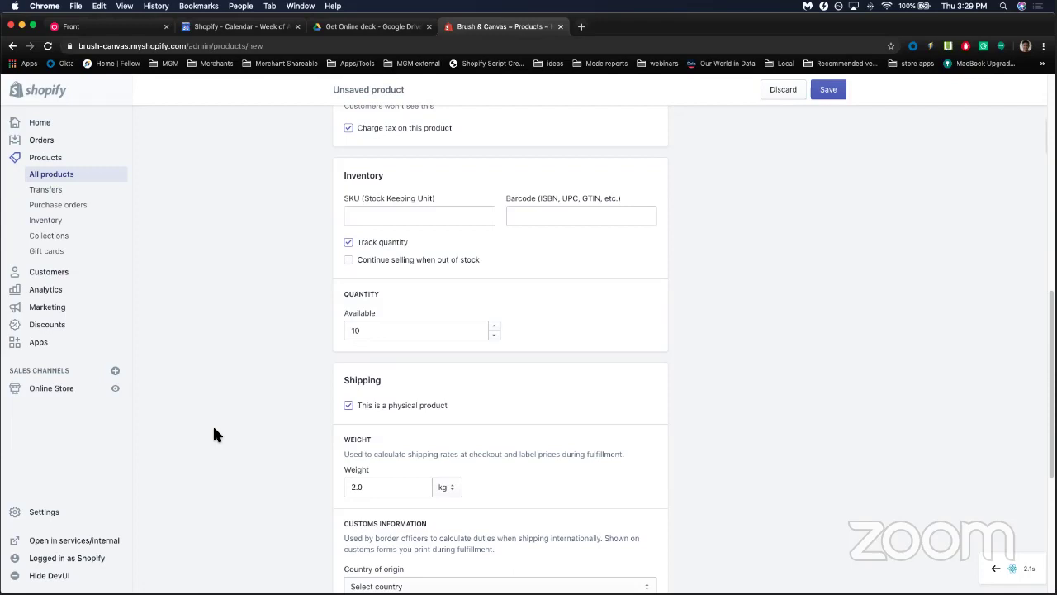
Add the tag "Shark" to the product and save it.
scroll(490, 444, up, 10)
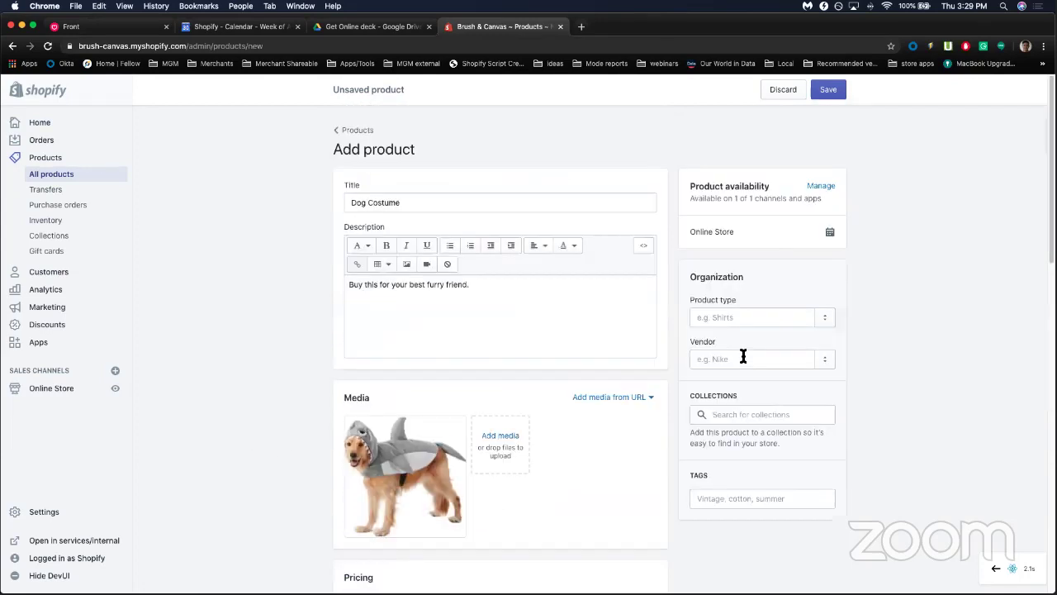
click(747, 500)
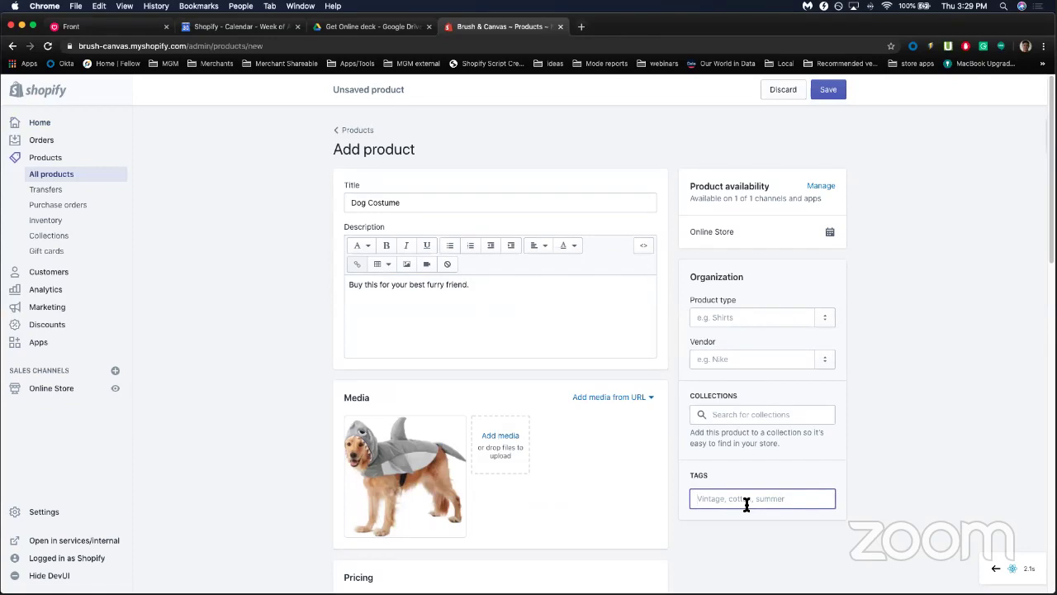
text(Shark)
key(Return)
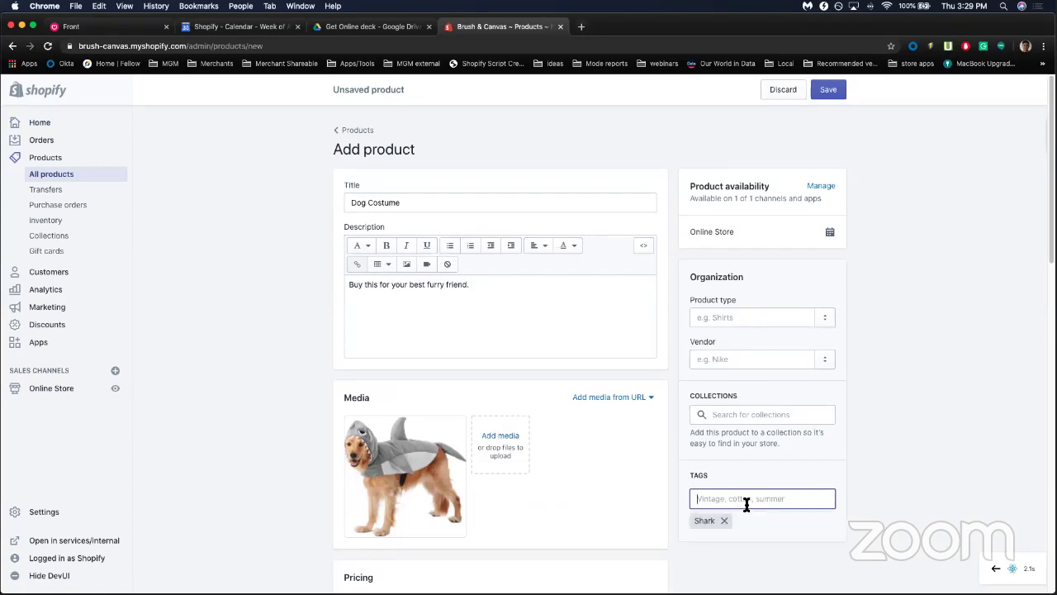
click(759, 543)
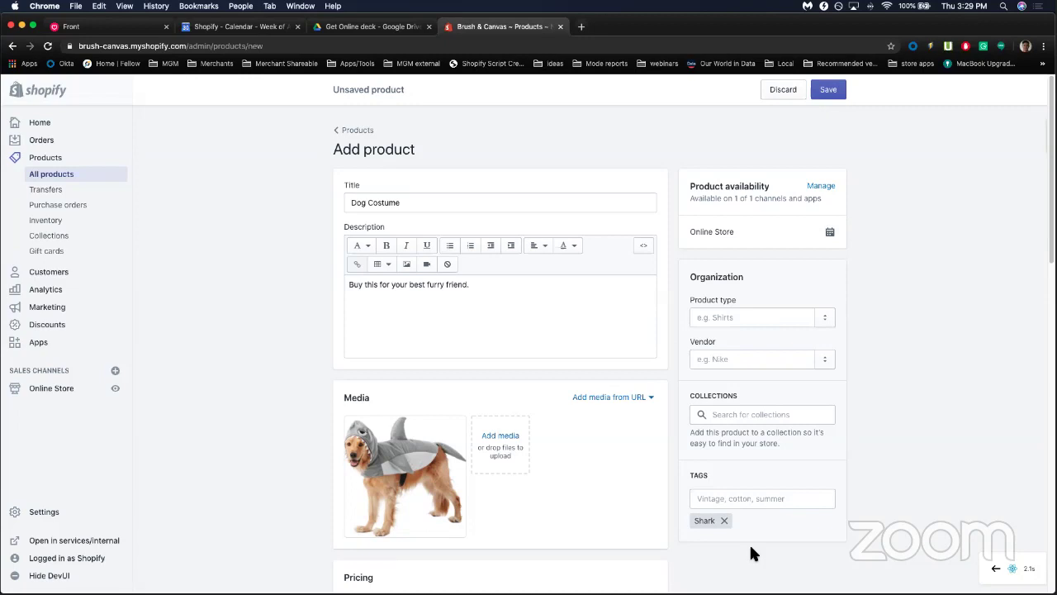
click(829, 90)
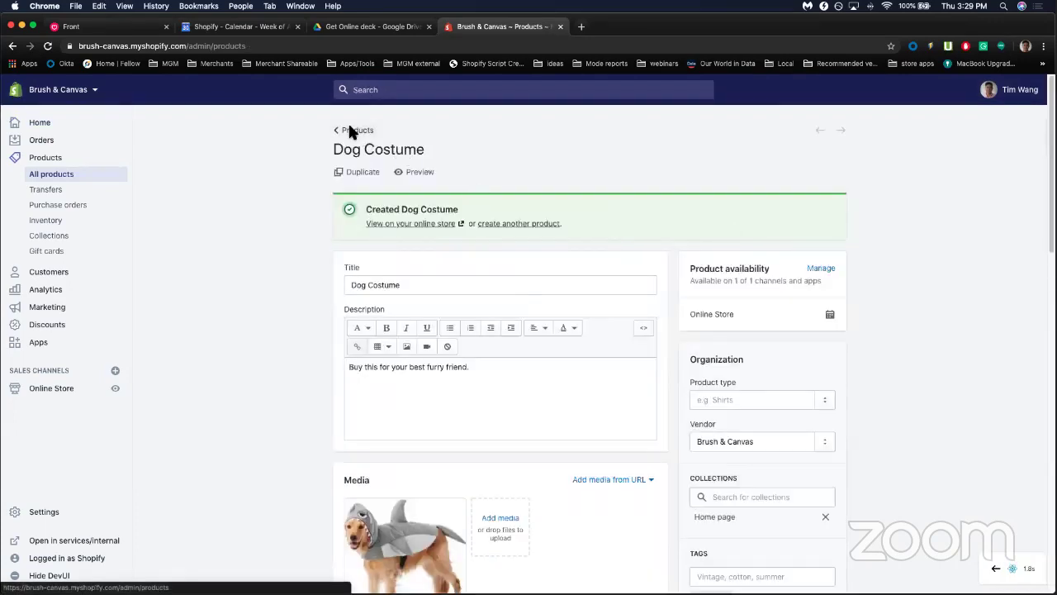
Return to the list of all products, and open the store's Customers section.
click(351, 130)
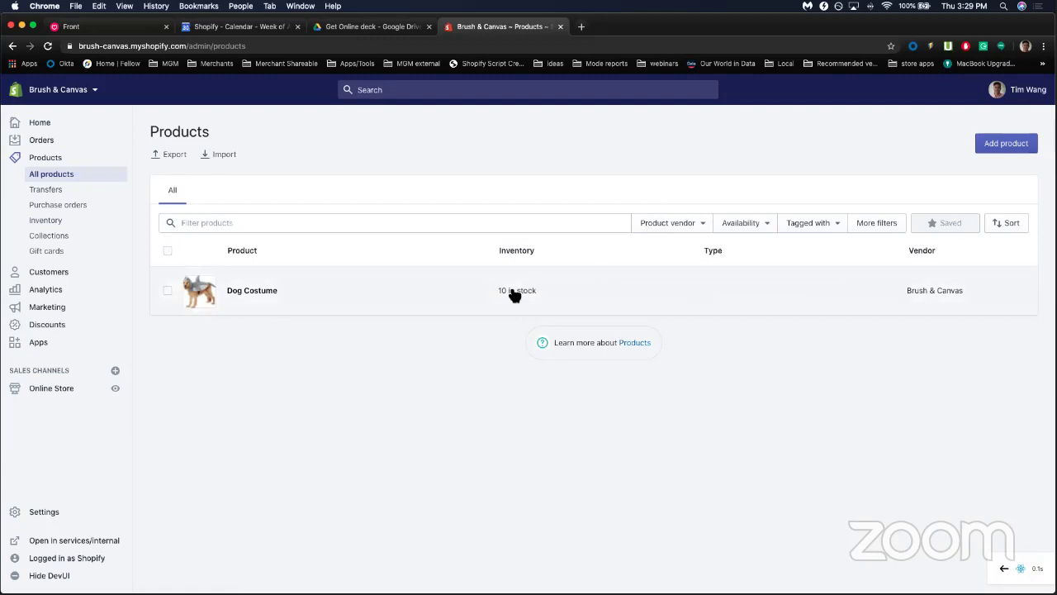
click(53, 273)
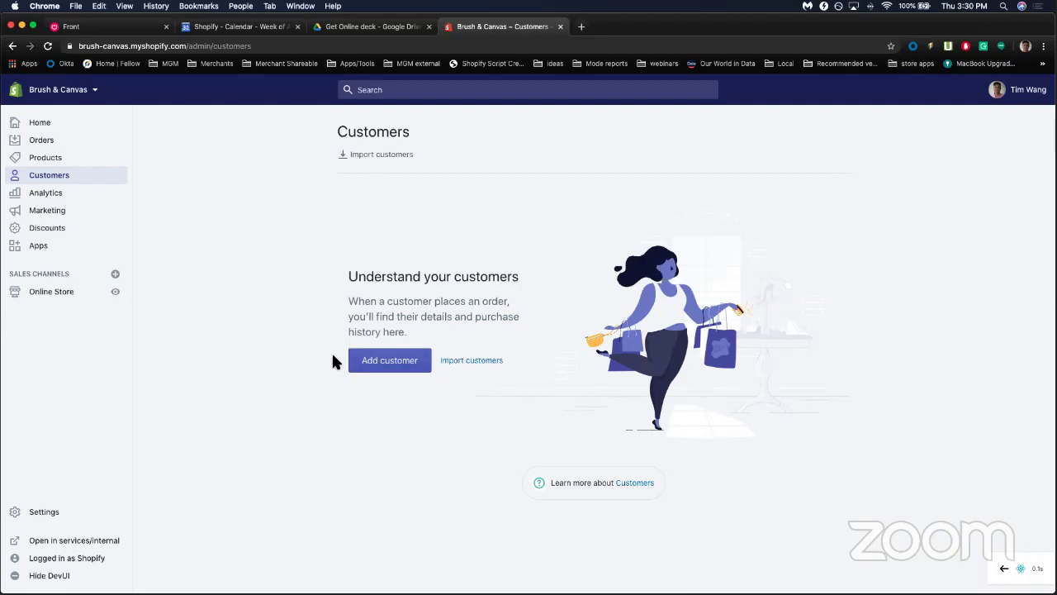
Open the analytics overview dashboard and set its date range to Last 30 days.
click(49, 195)
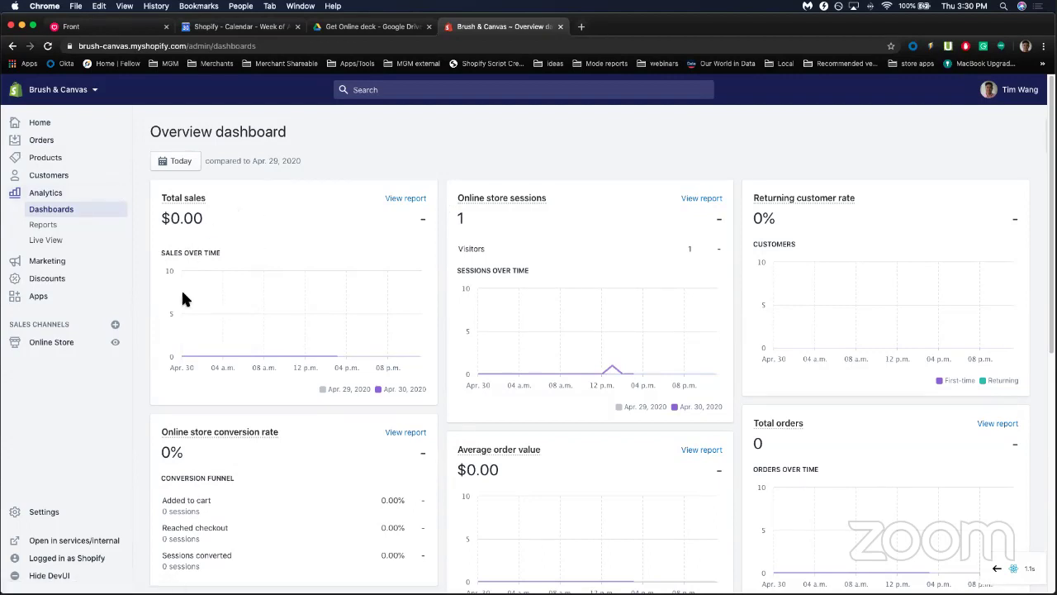
scroll(242, 231, down, 1)
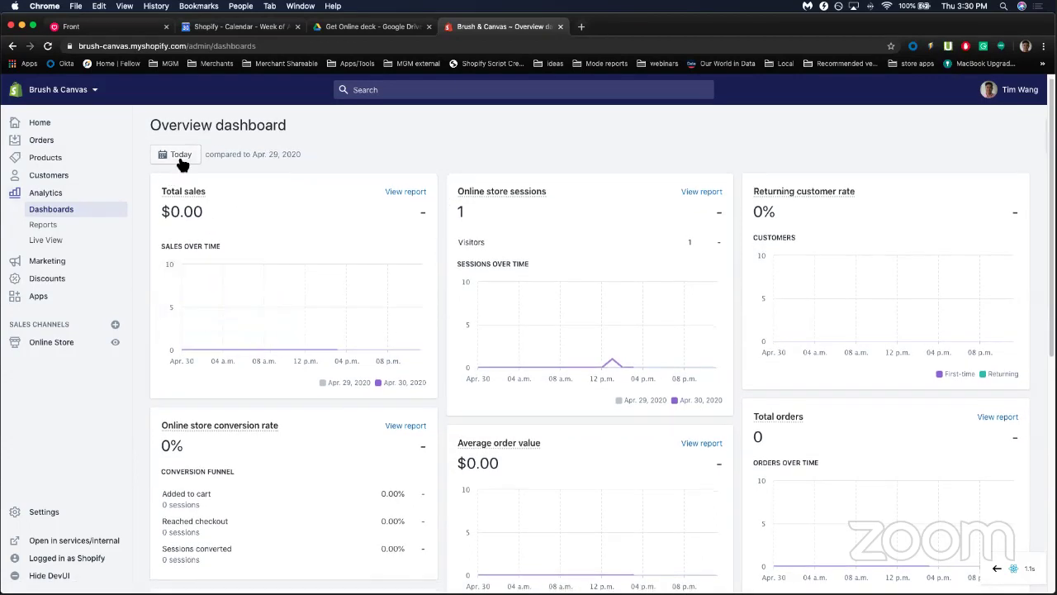
click(177, 157)
click(261, 208)
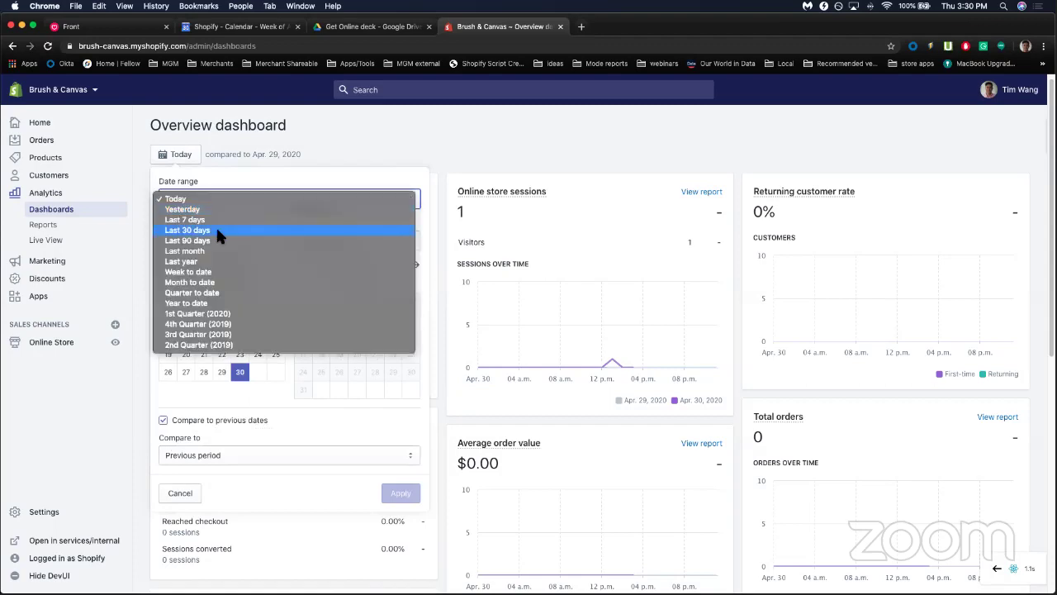
click(215, 226)
click(401, 475)
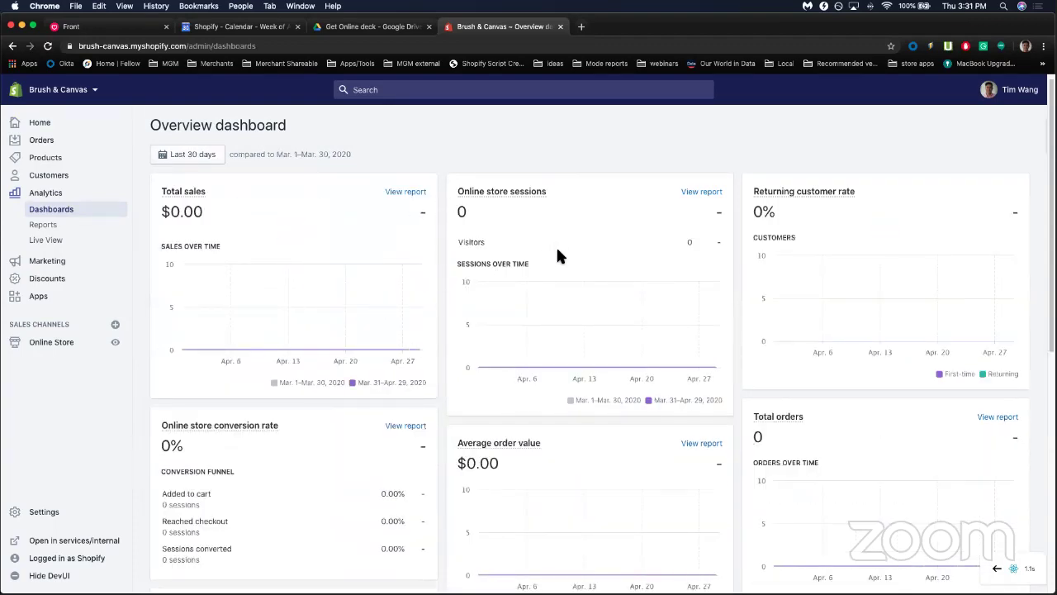
Examine the overview dashboard's metrics, from sales, sessions and conversion rate to orders, traffic sources, landing pages and marketing-attributed sales.
scroll(555, 245, down, 1)
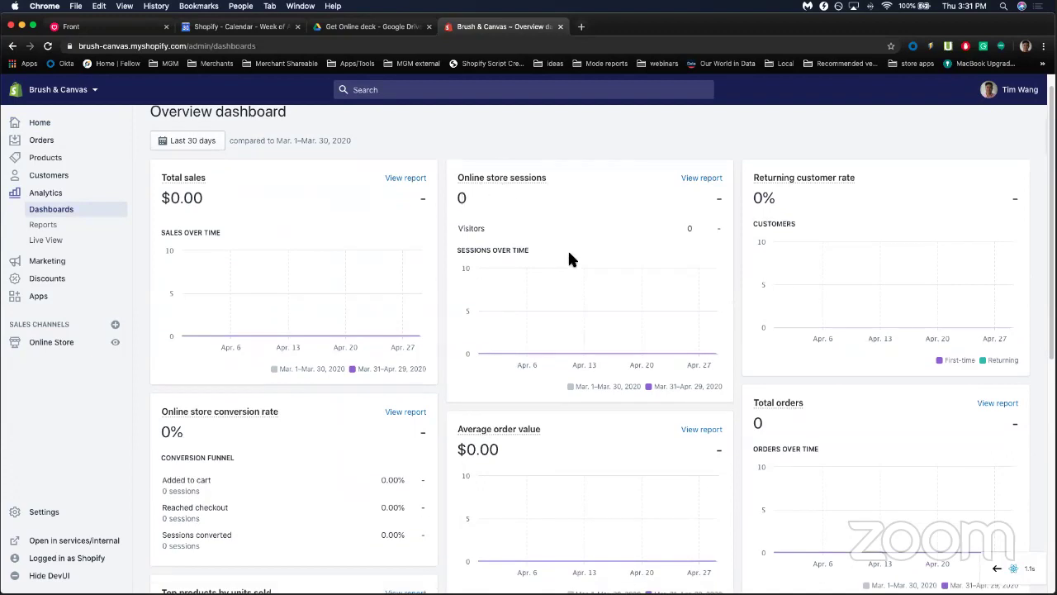
scroll(559, 245, down, 1)
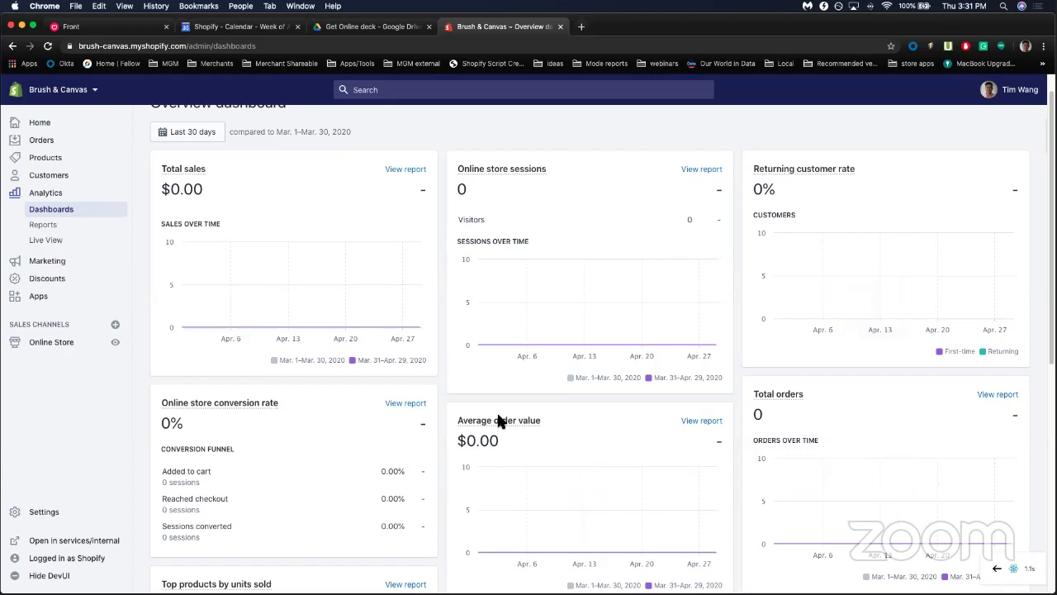
scroll(426, 383, down, 2)
scroll(418, 397, down, 1)
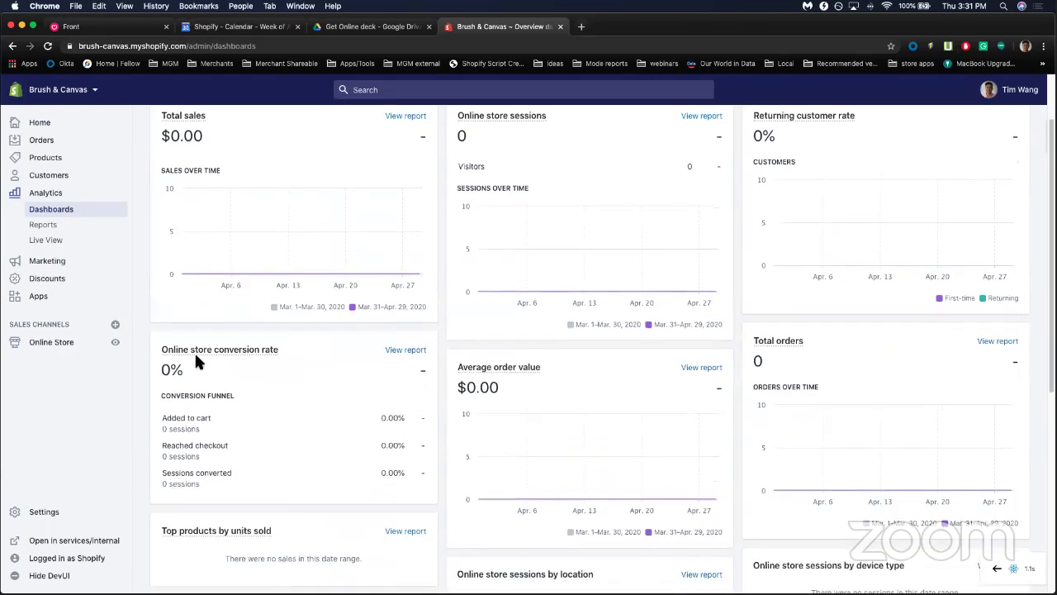
mouse_move(517, 369)
scroll(520, 371, down, 5)
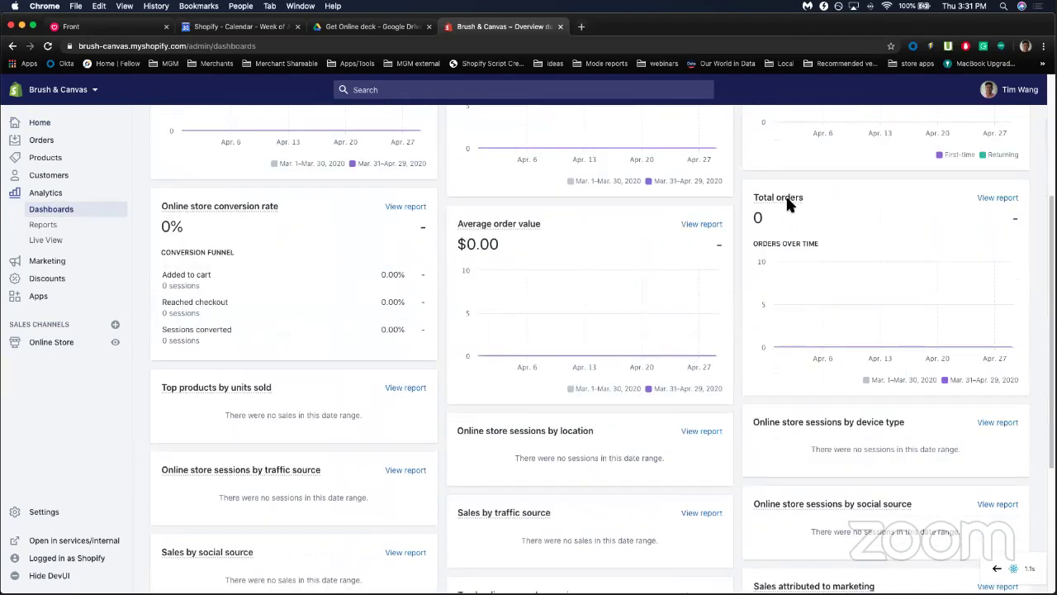
mouse_move(781, 204)
mouse_move(243, 394)
scroll(243, 394, down, 3)
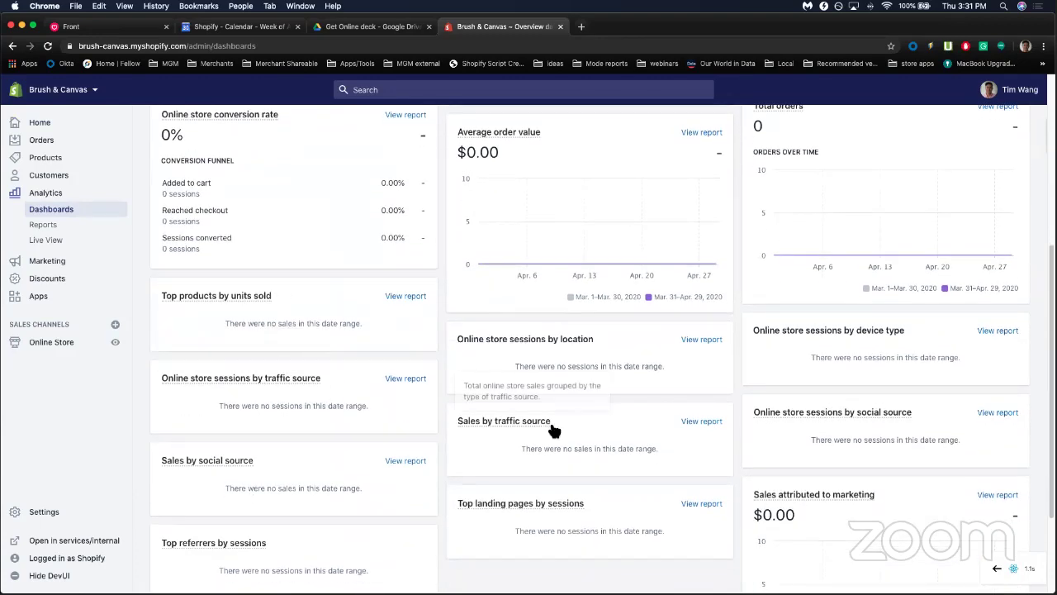
scroll(550, 428, down, 1)
mouse_move(507, 421)
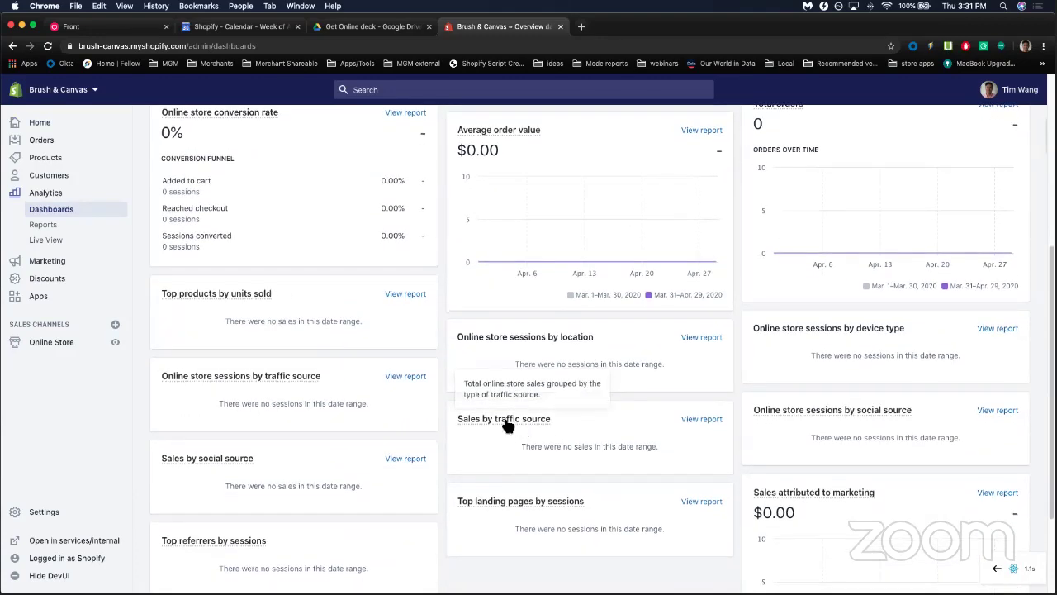
scroll(468, 446, down, 5)
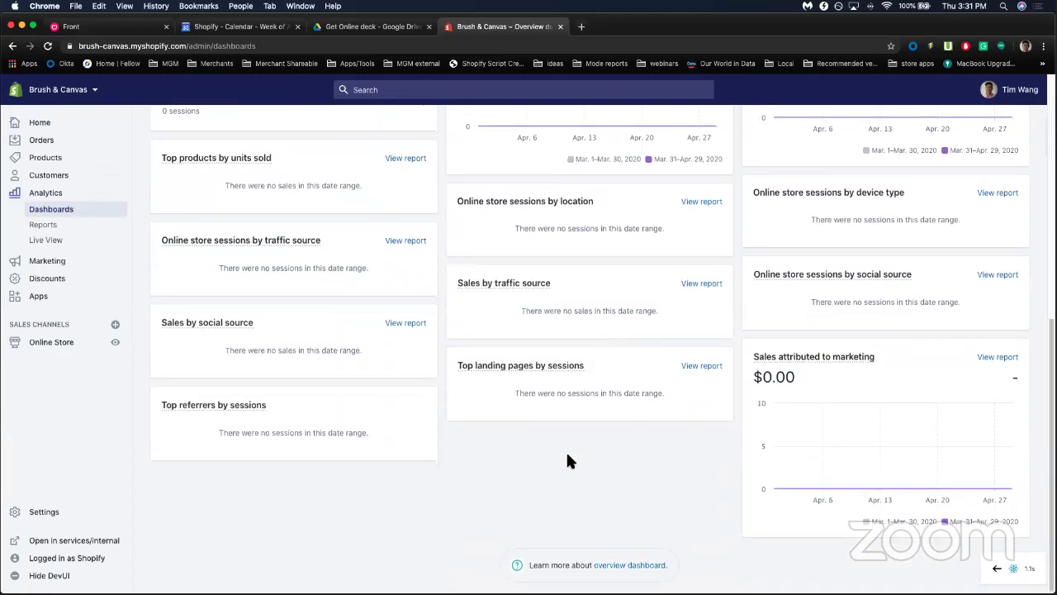
scroll(567, 458, up, 6)
scroll(566, 450, up, 5)
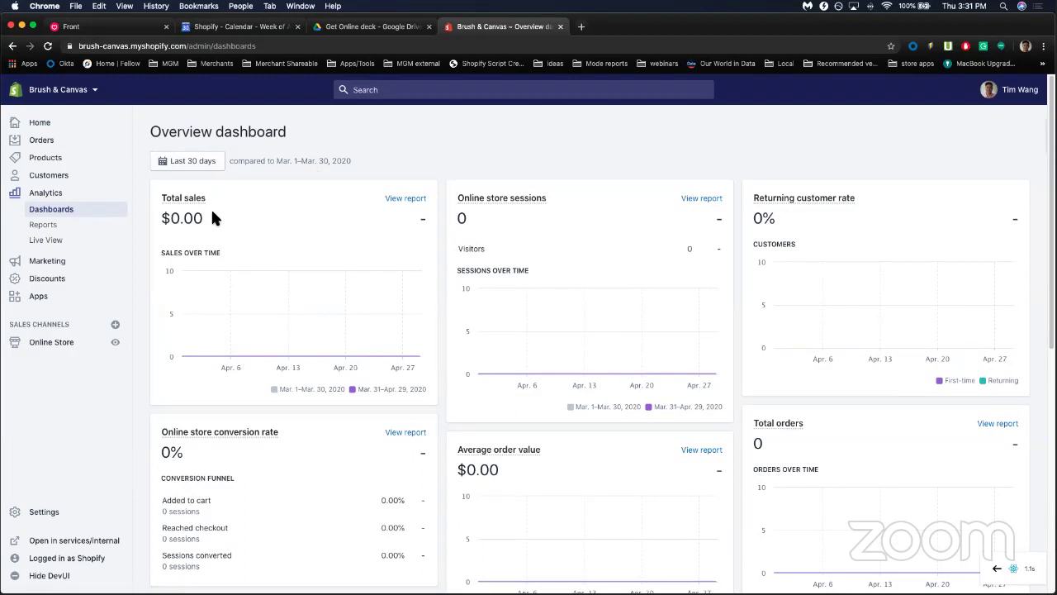
Open the Sales over time report from the analytics reports and review its total sales chart and daily table.
click(73, 229)
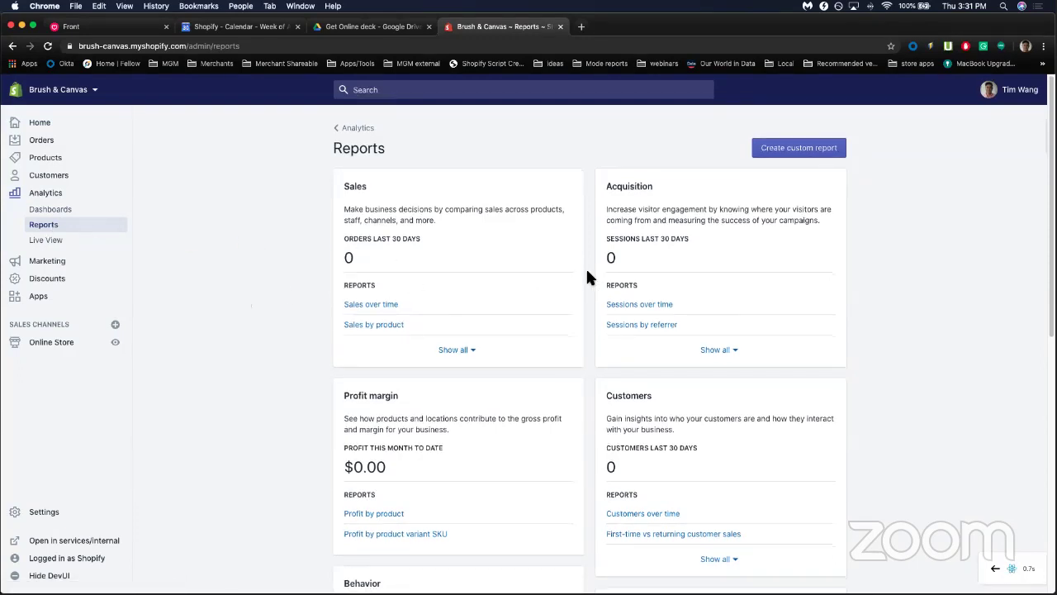
scroll(444, 289, down, 1)
click(376, 271)
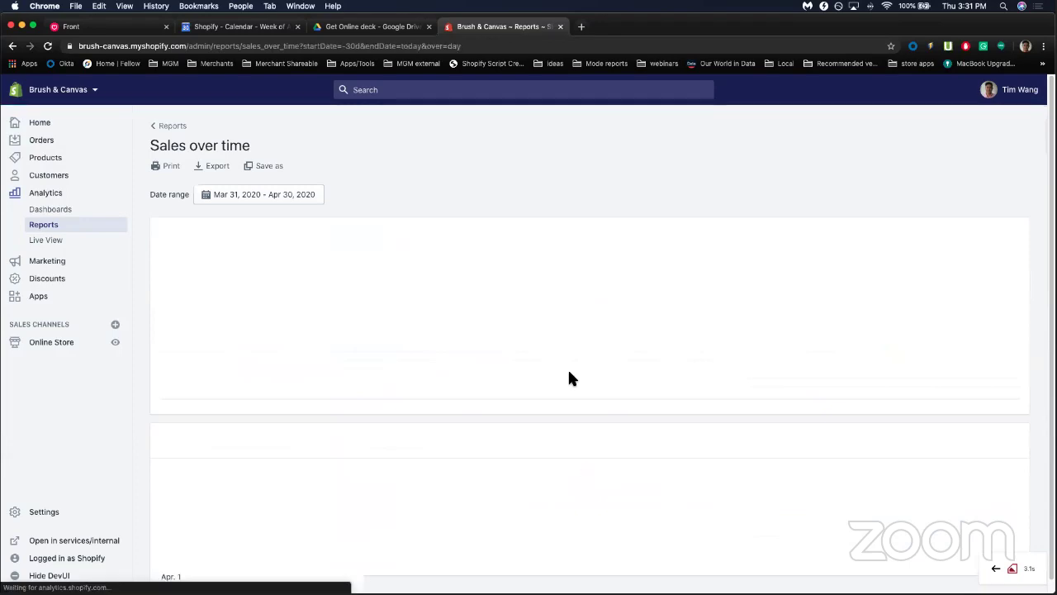
scroll(565, 374, down, 2)
scroll(566, 381, down, 2)
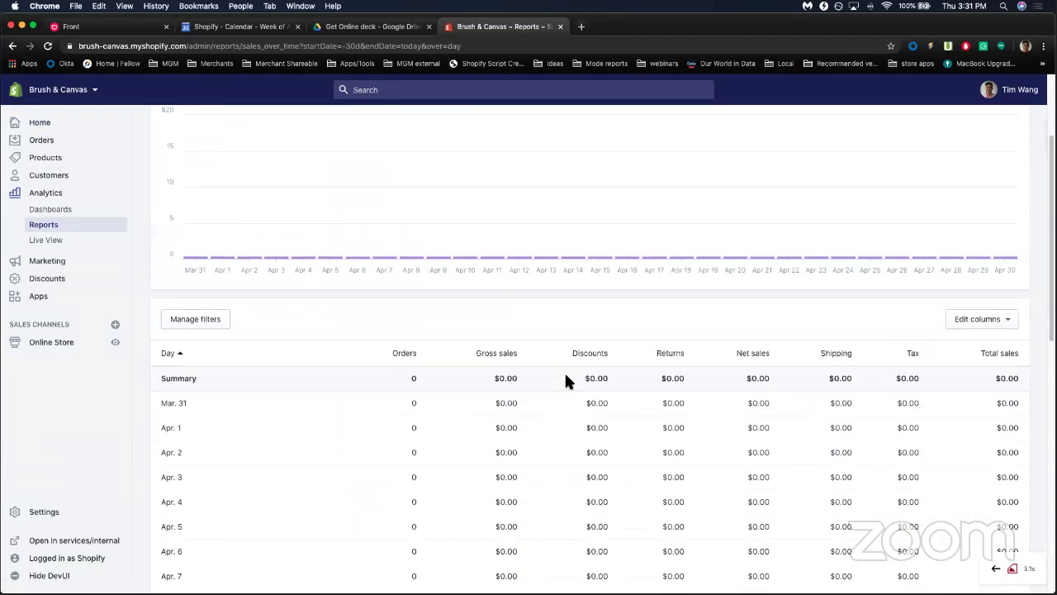
scroll(679, 417, up, 2)
scroll(234, 421, up, 2)
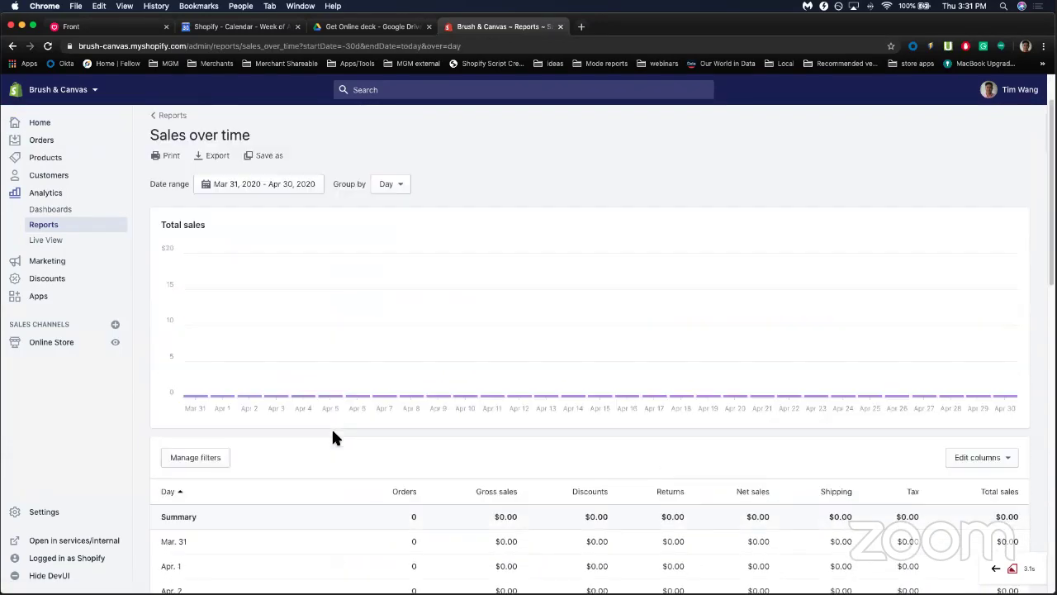
scroll(349, 429, down, 3)
scroll(400, 467, down, 1)
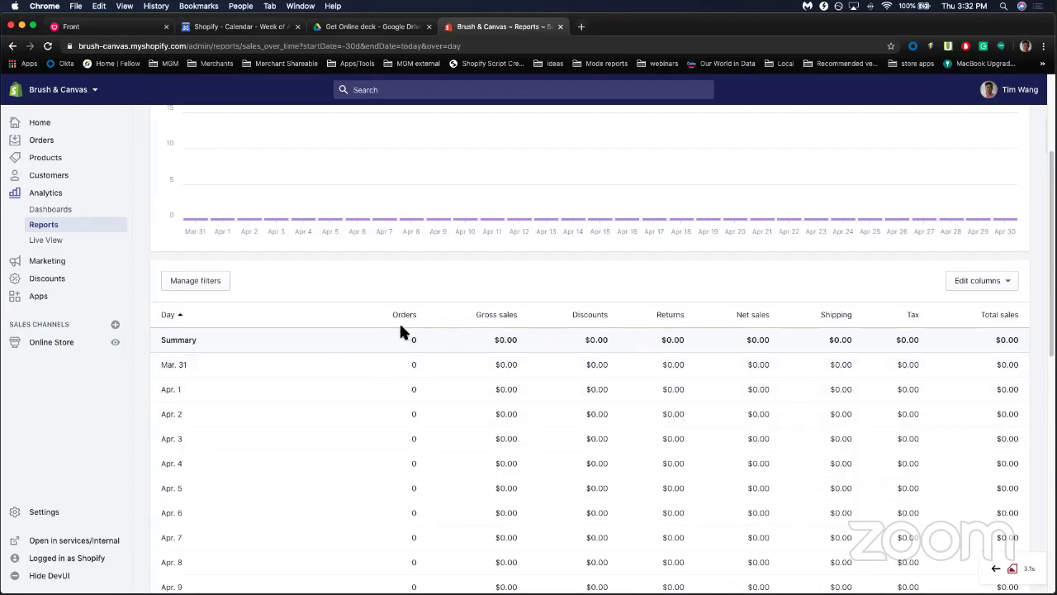
Add the Billing city column to the Sales over time report's table.
click(1001, 283)
scroll(988, 405, down, 3)
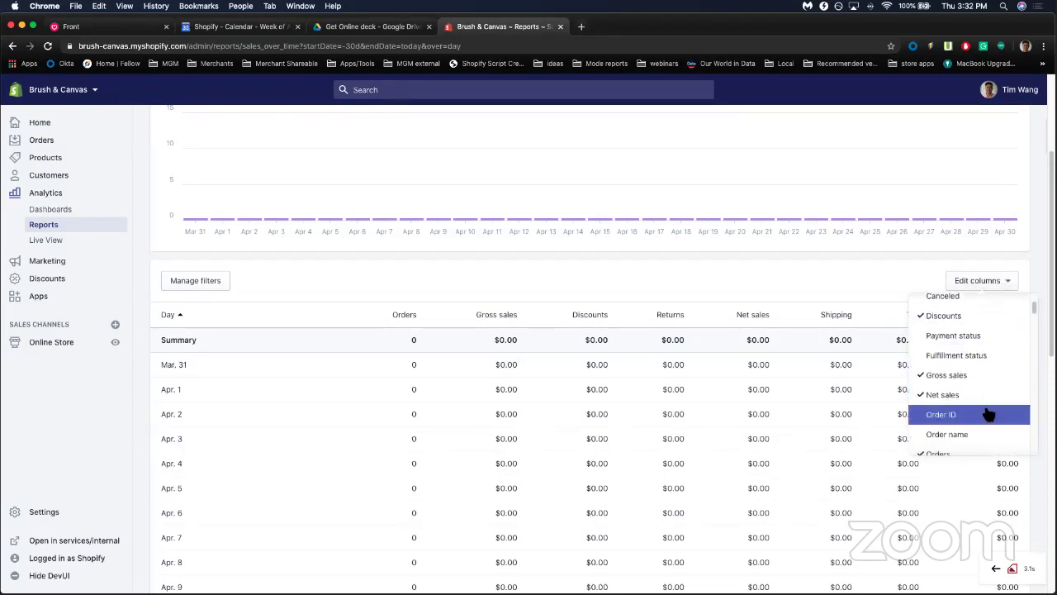
scroll(988, 413, down, 5)
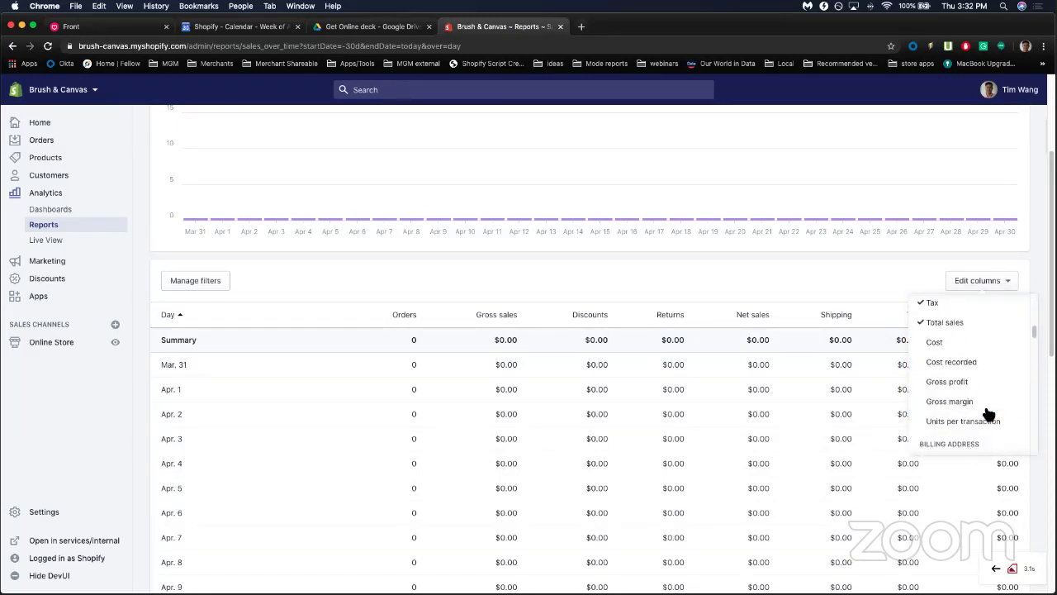
scroll(989, 412, down, 4)
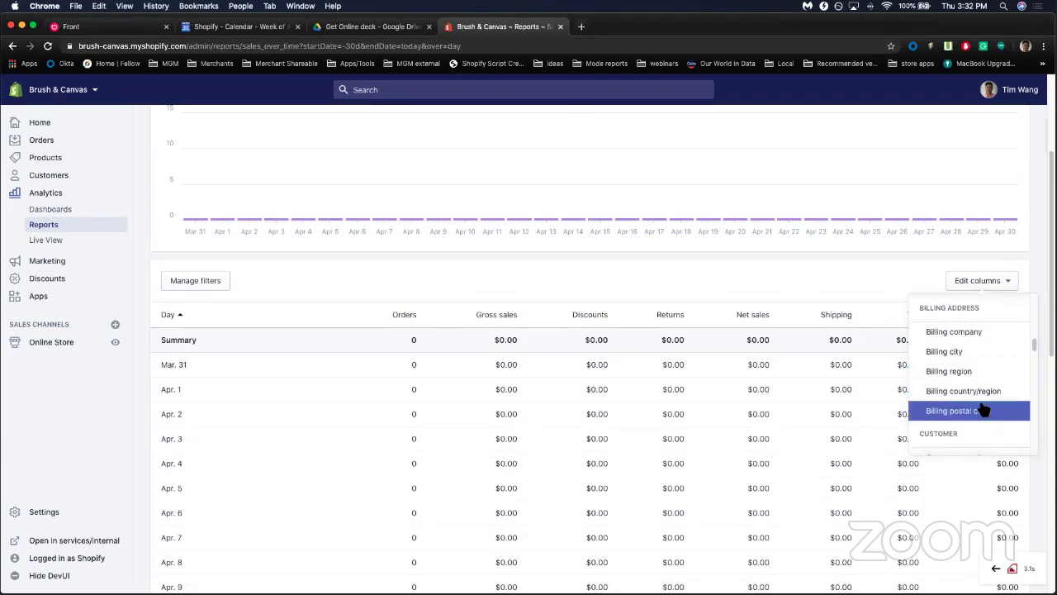
scroll(982, 408, down, 3)
scroll(980, 404, up, 3)
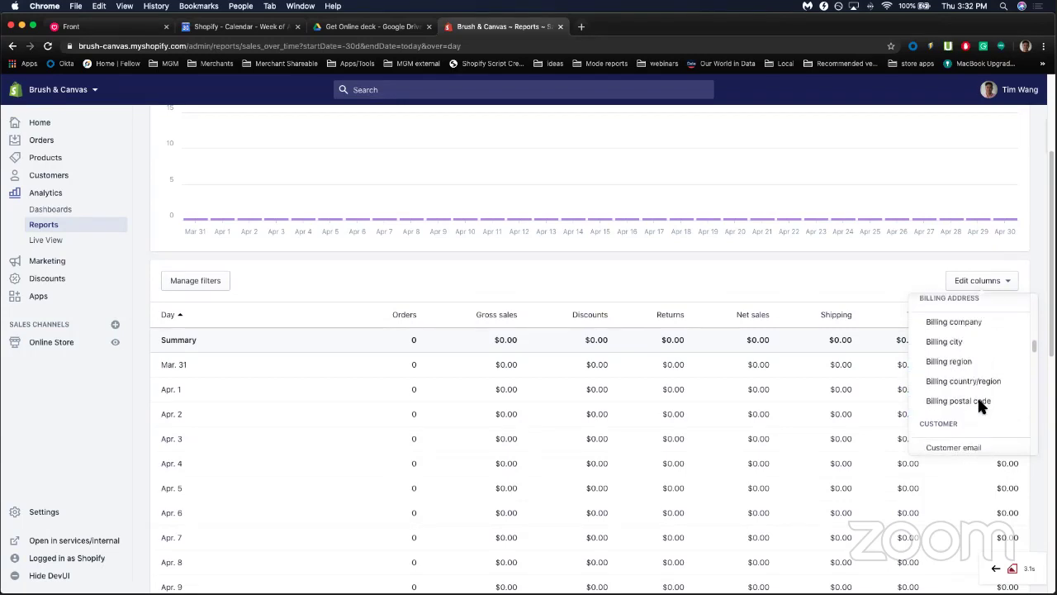
scroll(980, 405, up, 1)
click(958, 353)
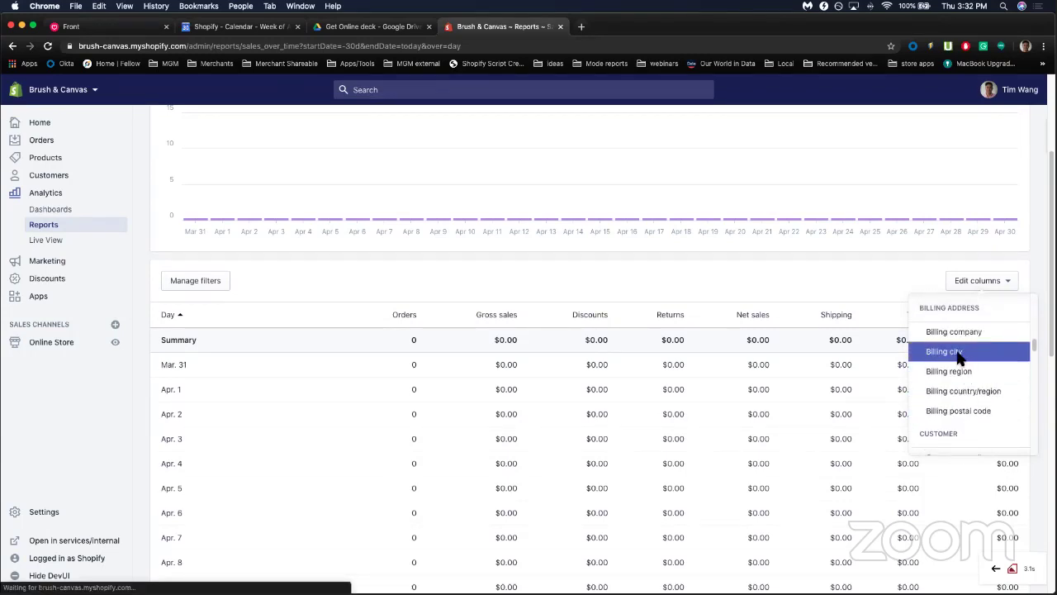
click(417, 263)
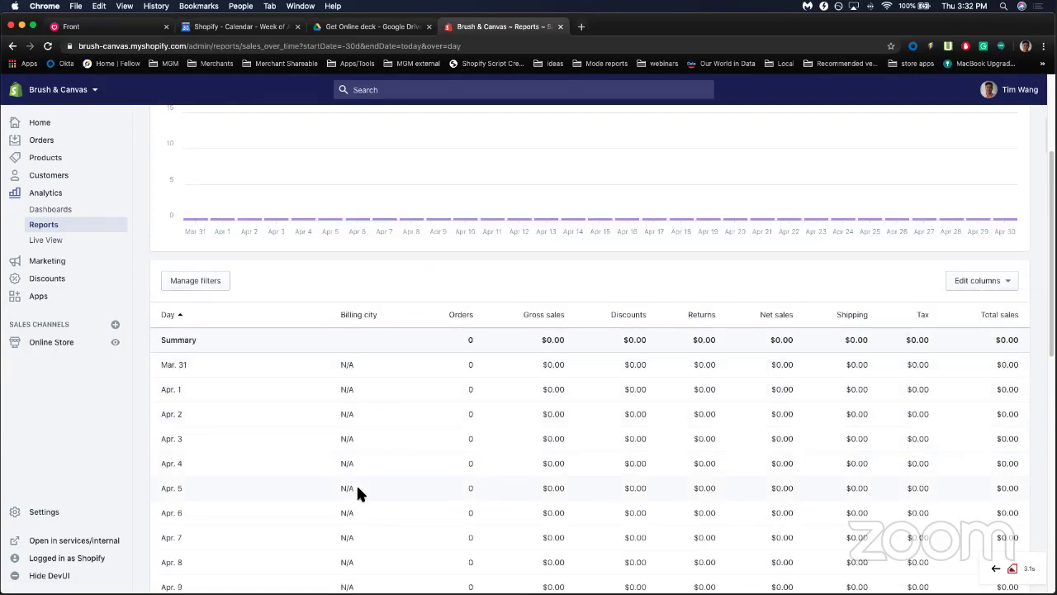
scroll(371, 328, up, 5)
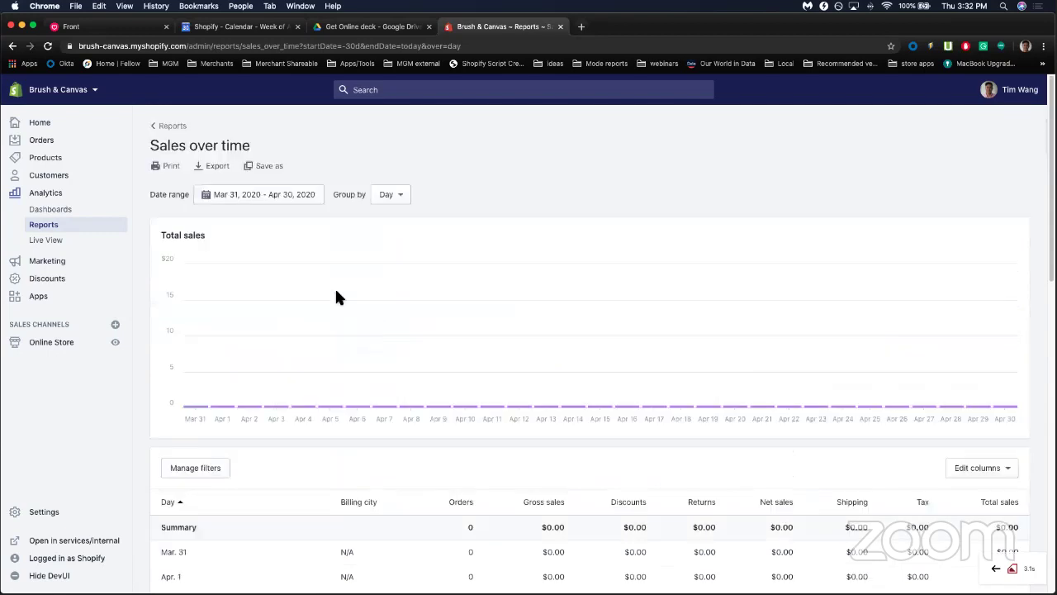
Return to the reports overview and review the Acquisition, Profit margin, Customers, Behavior and Finances report categories.
click(168, 127)
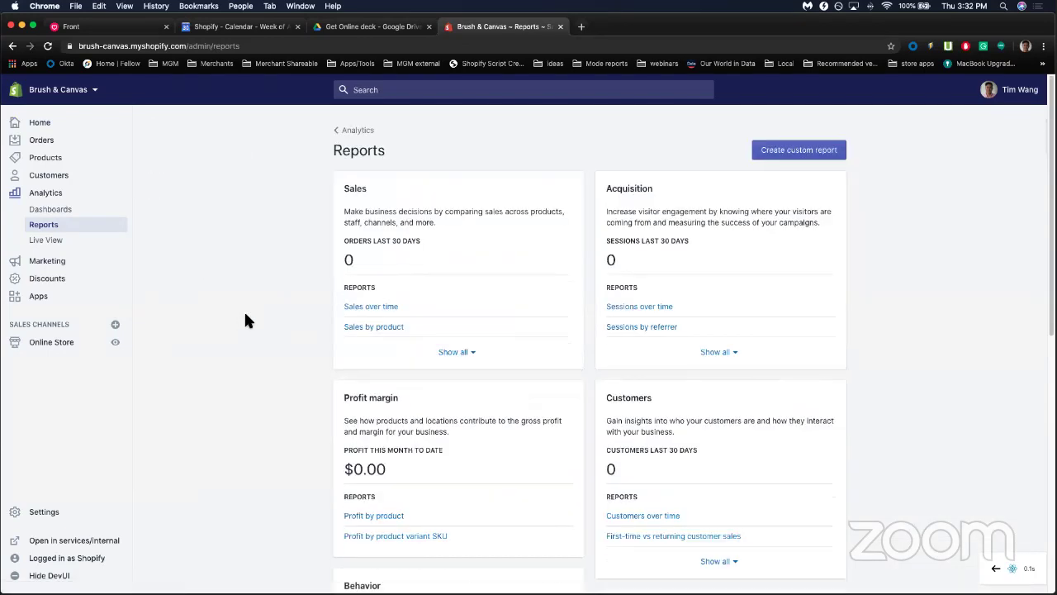
scroll(578, 305, down, 1)
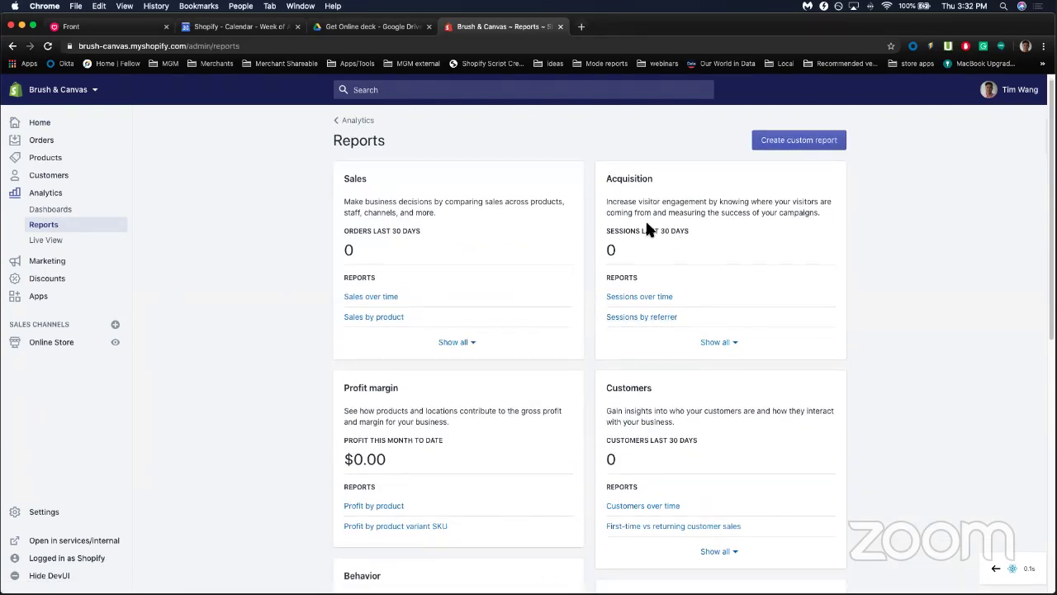
scroll(635, 358, down, 1)
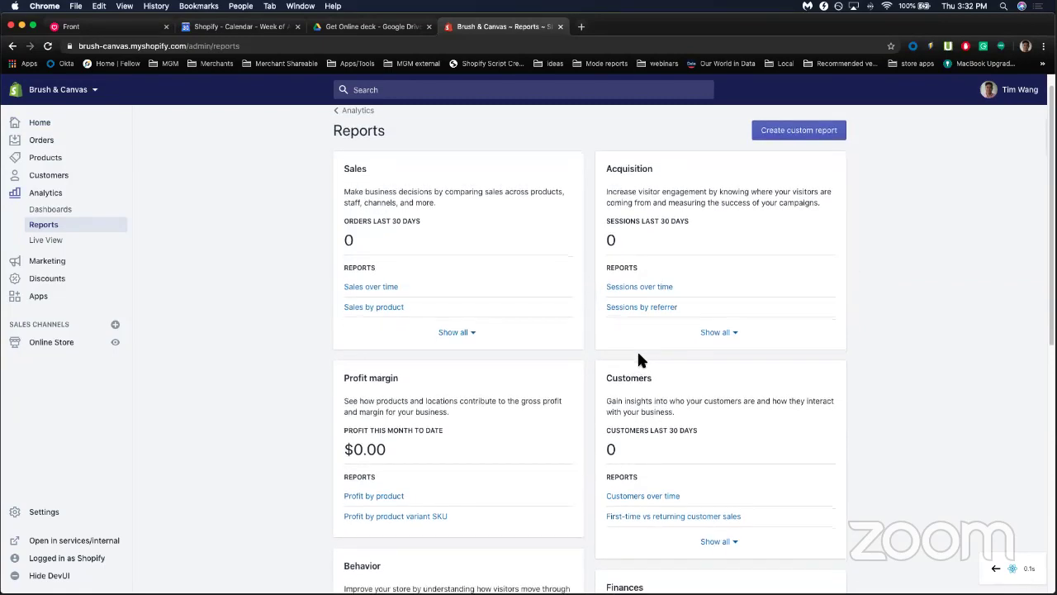
scroll(637, 355, down, 5)
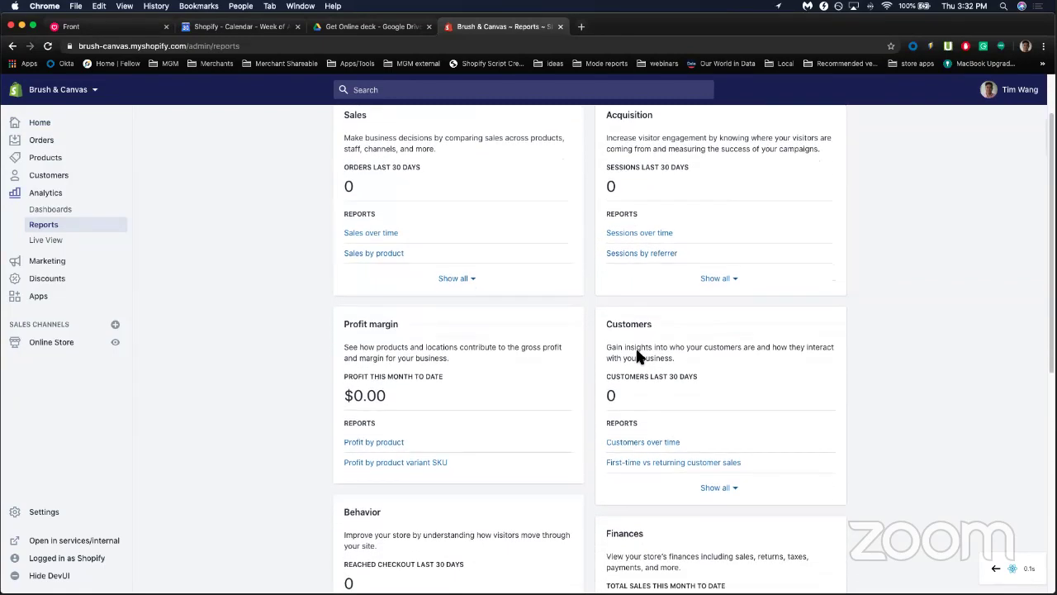
scroll(637, 351, down, 3)
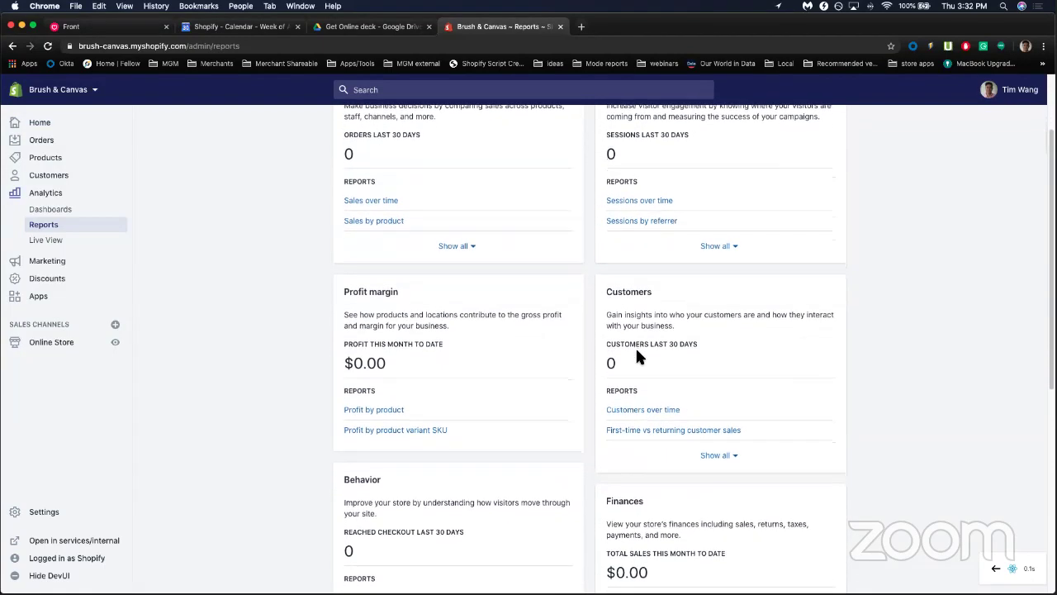
scroll(637, 357, down, 1)
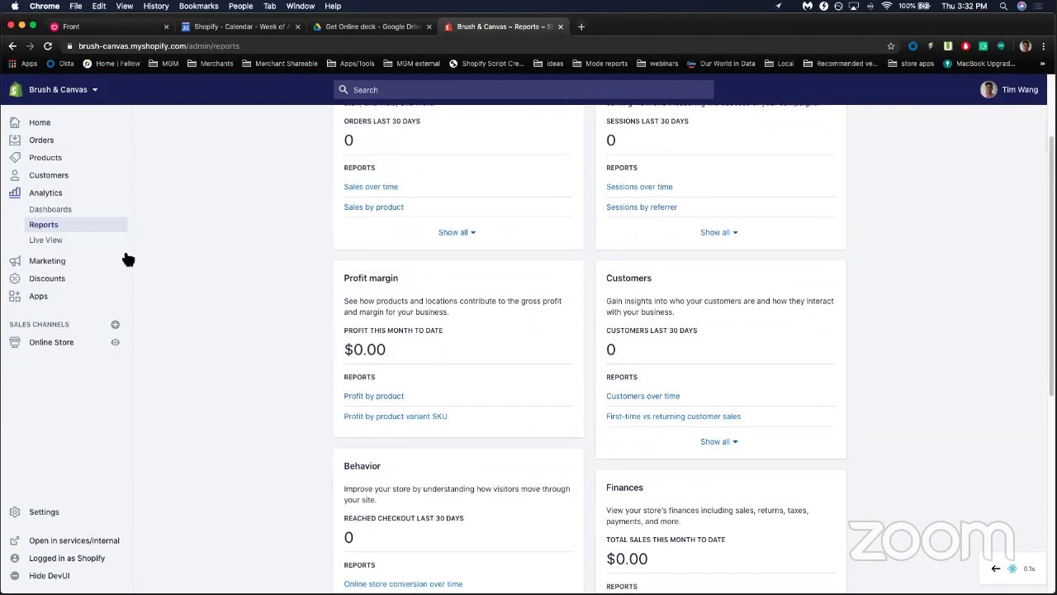
Open the analytics Live View and zoom out its visitor map.
click(57, 240)
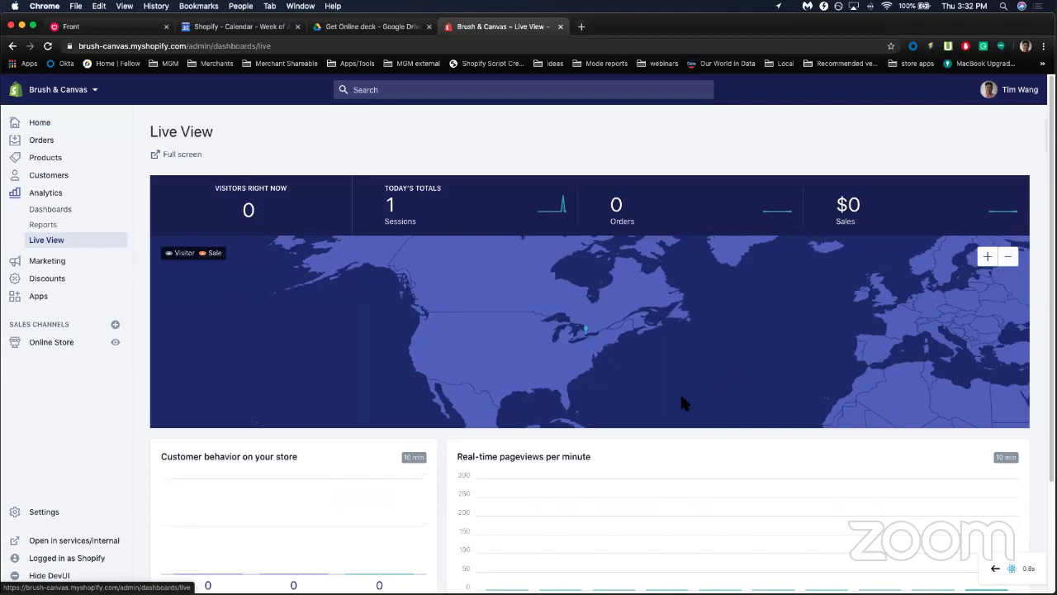
click(1014, 259)
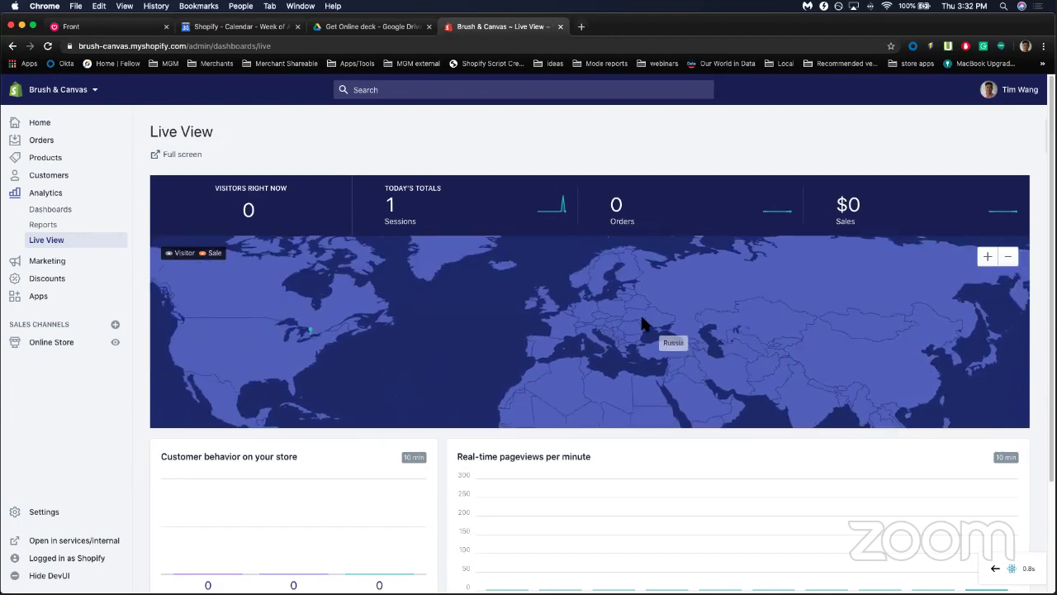
Open the Marketing overview of the store.
click(59, 264)
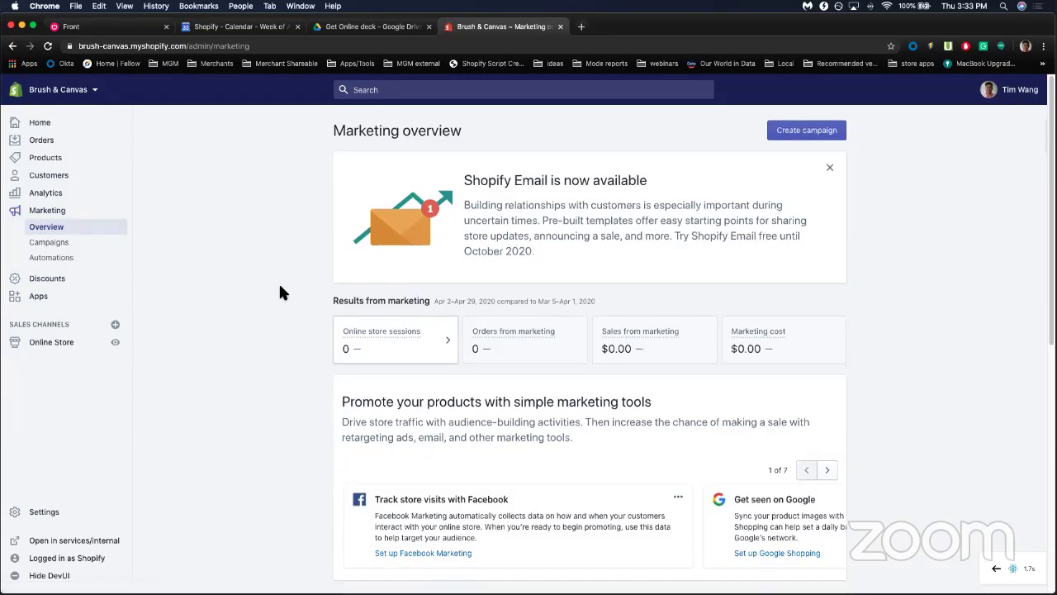
Look through the Marketing overview, including its marketing results, promotion tools and marketing apps.
scroll(280, 291, down, 5)
scroll(279, 291, up, 2)
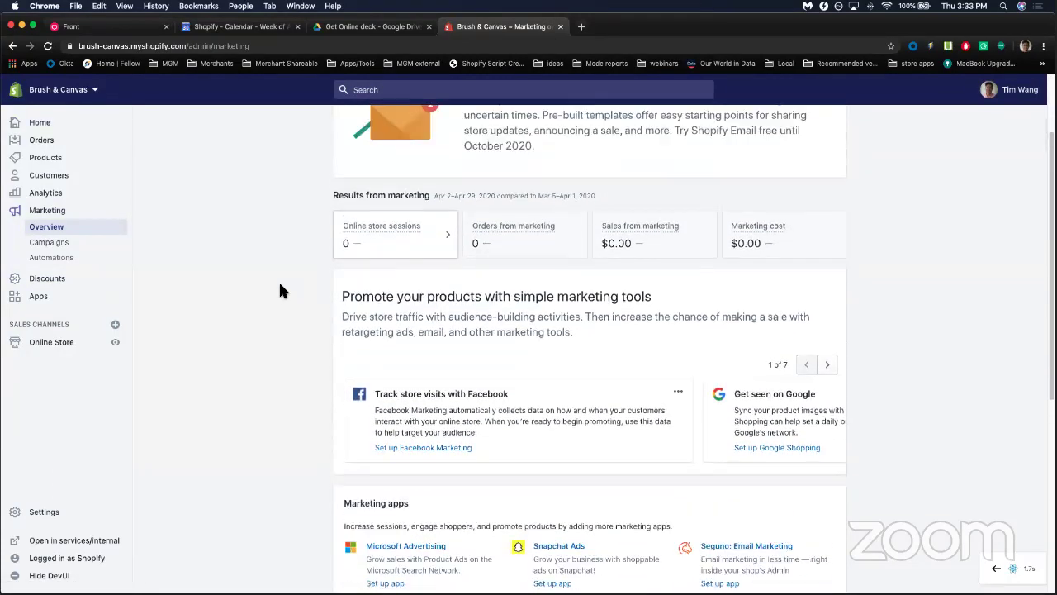
scroll(487, 379, up, 3)
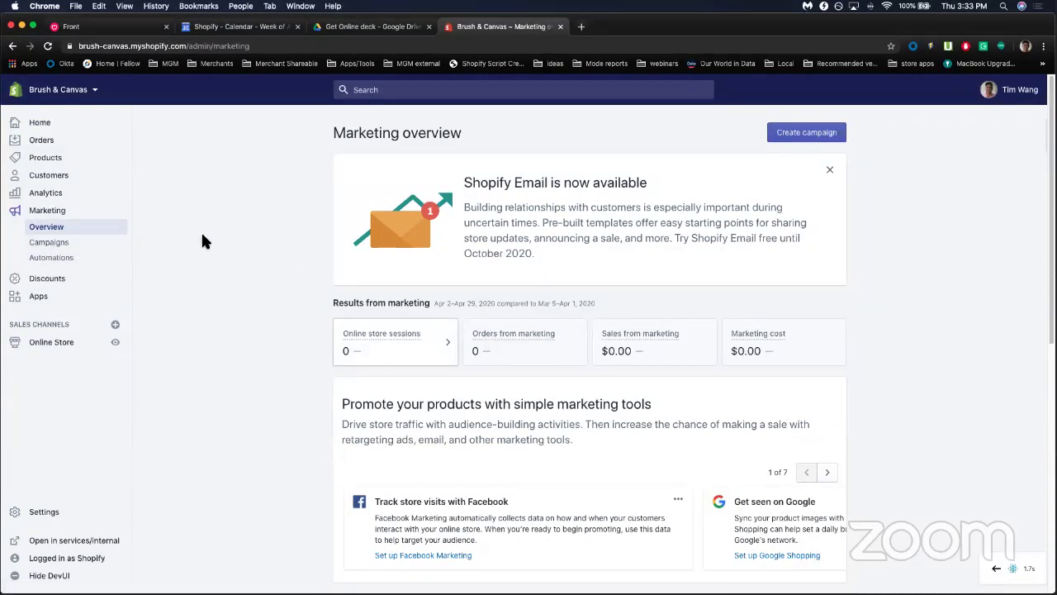
scroll(380, 303, down, 5)
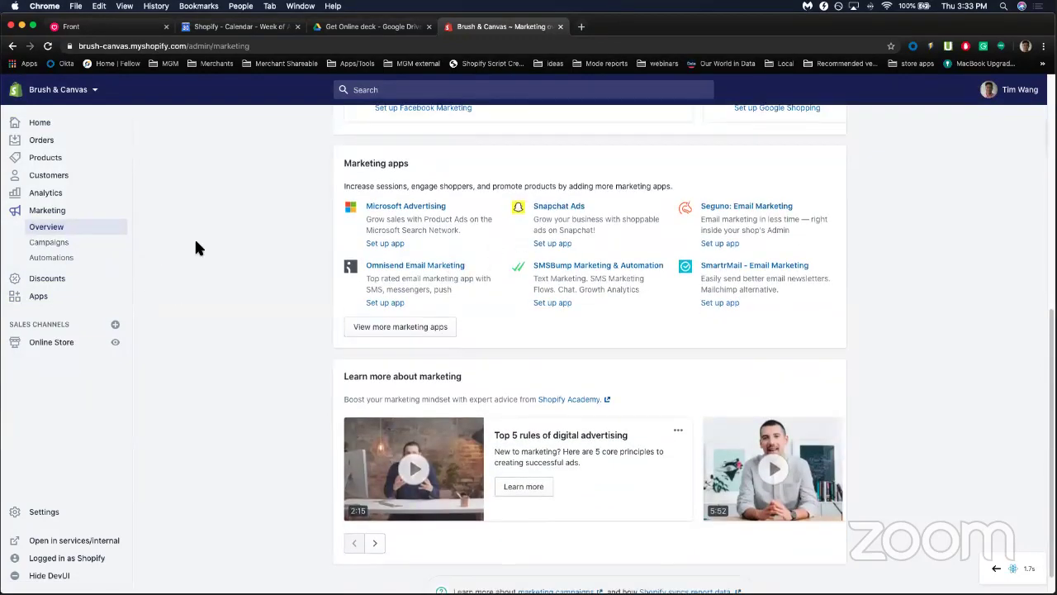
Start a new discount code in the store's Discounts and set its type to Fixed amount.
click(51, 281)
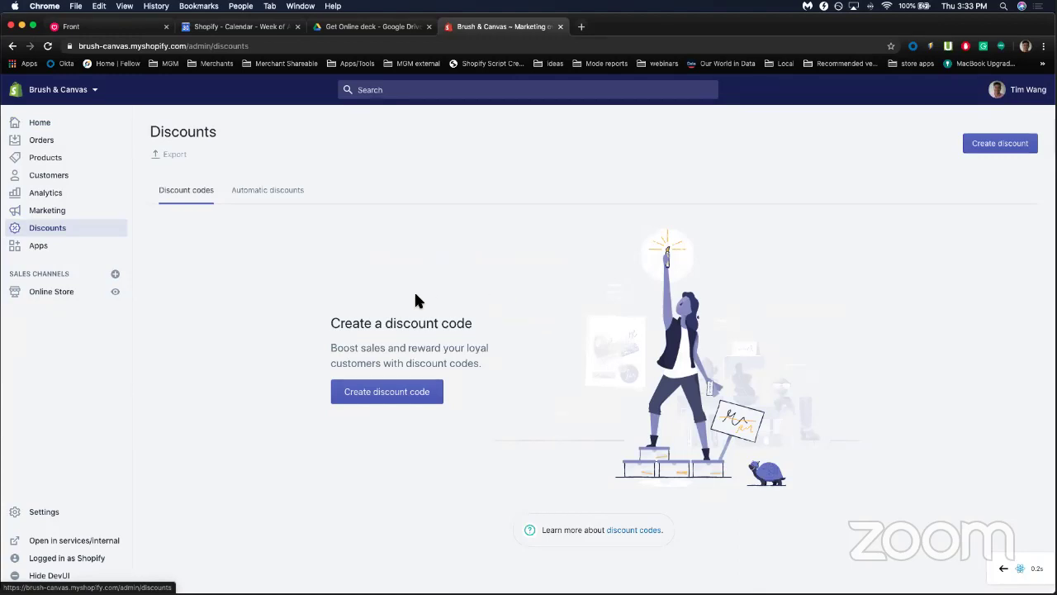
click(420, 394)
scroll(488, 347, down, 2)
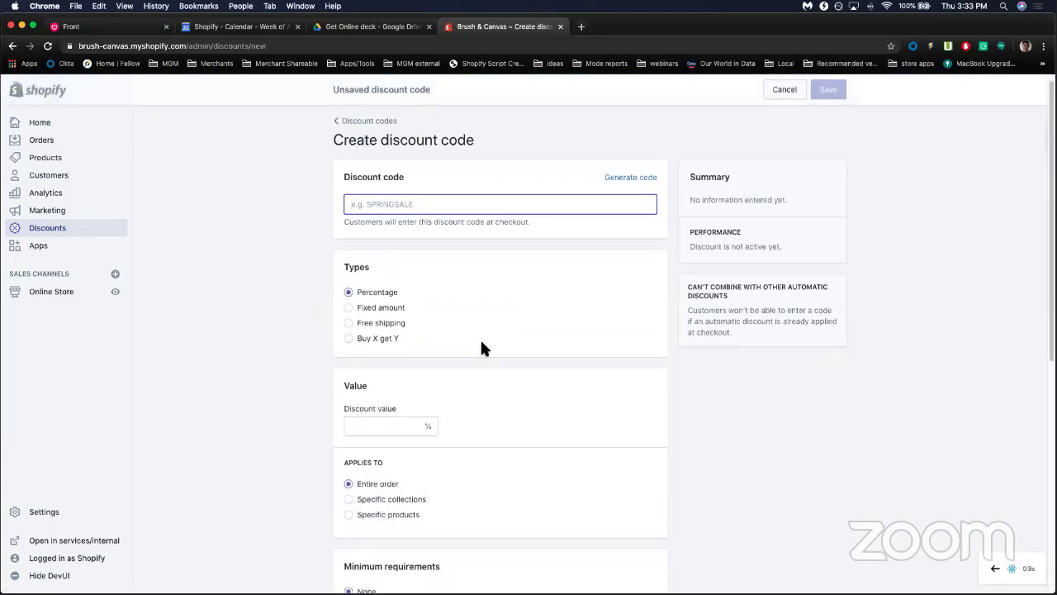
click(385, 241)
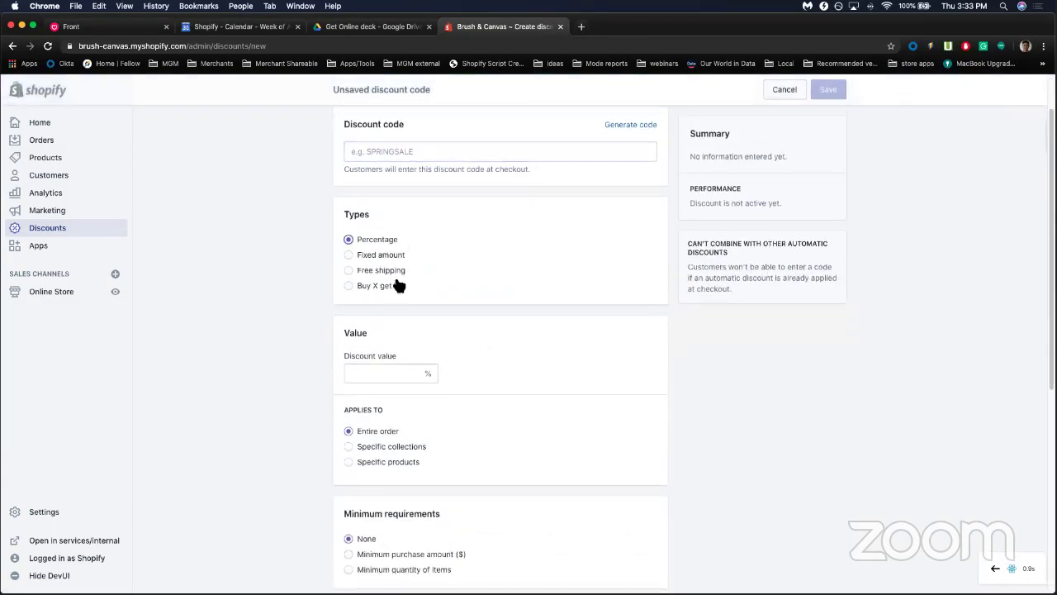
click(389, 257)
scroll(504, 350, down, 2)
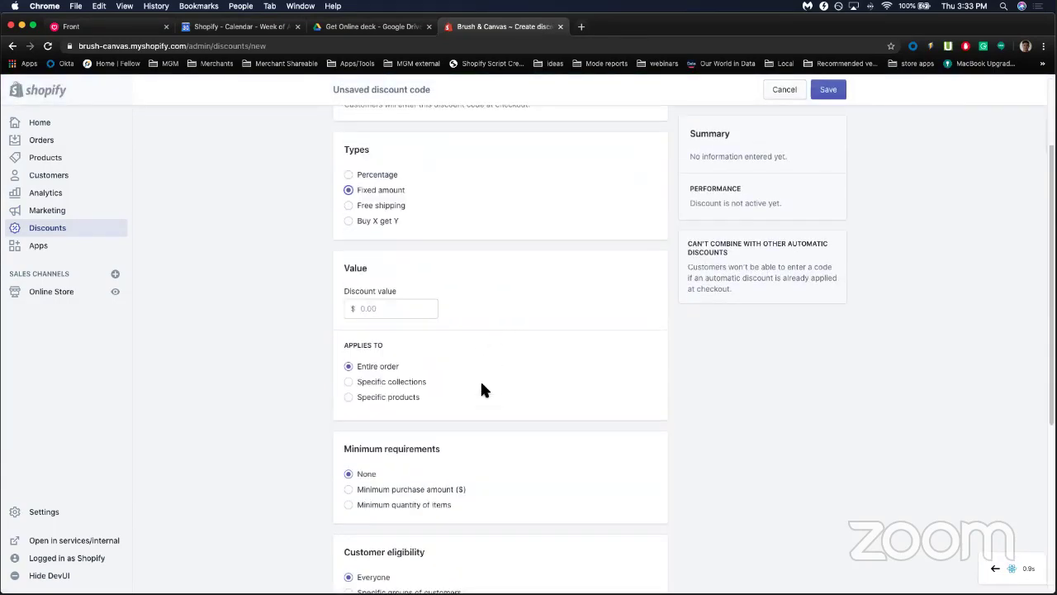
Try applying the discount to specific products, switch back to Entire order, review the remaining options, and discard the unsaved discount code.
click(390, 399)
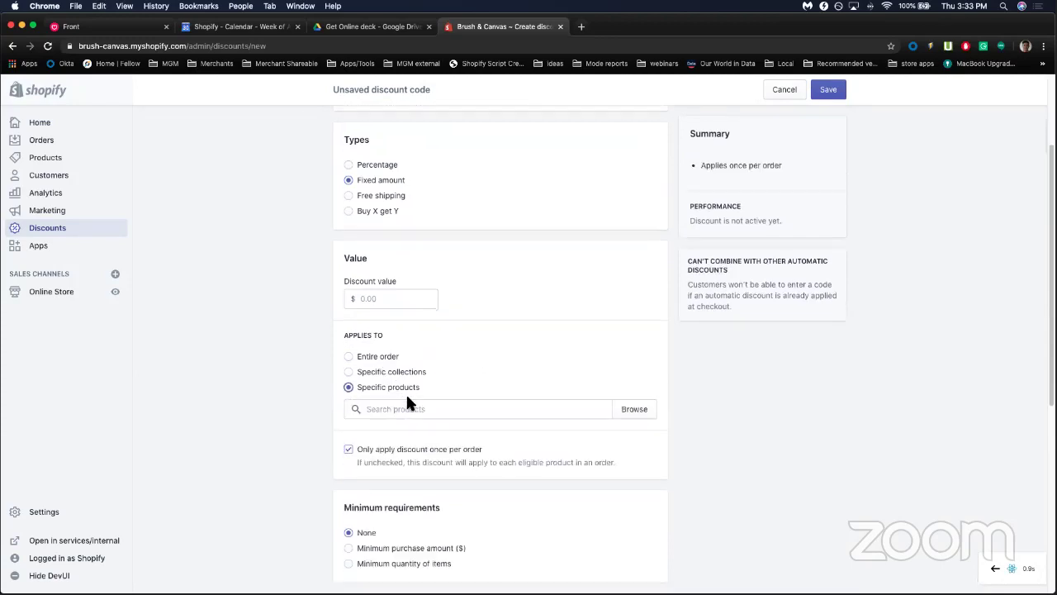
click(378, 363)
scroll(405, 384, down, 2)
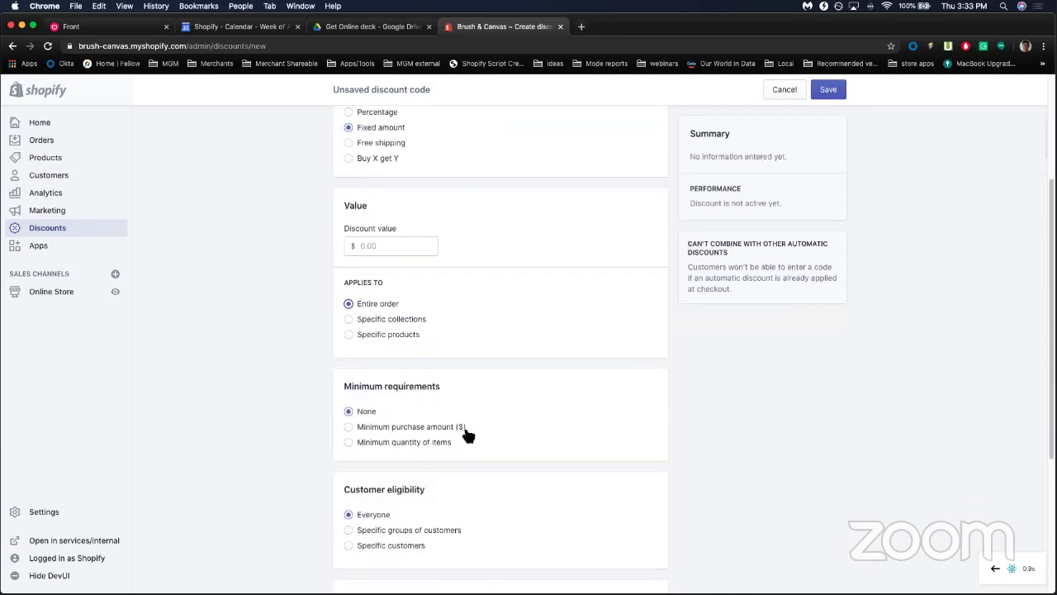
scroll(413, 488, down, 4)
scroll(400, 486, down, 4)
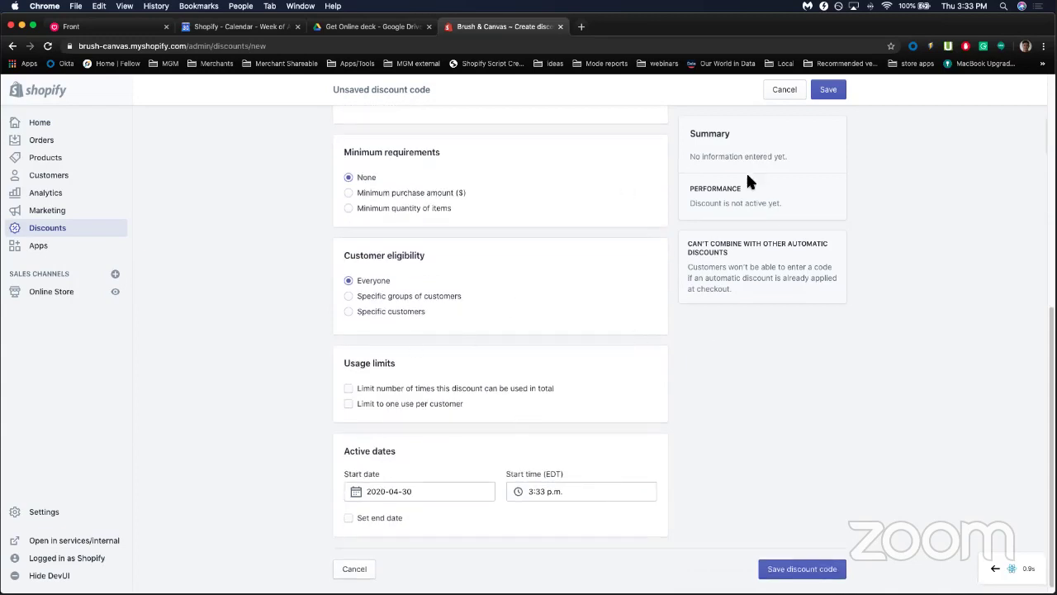
click(791, 93)
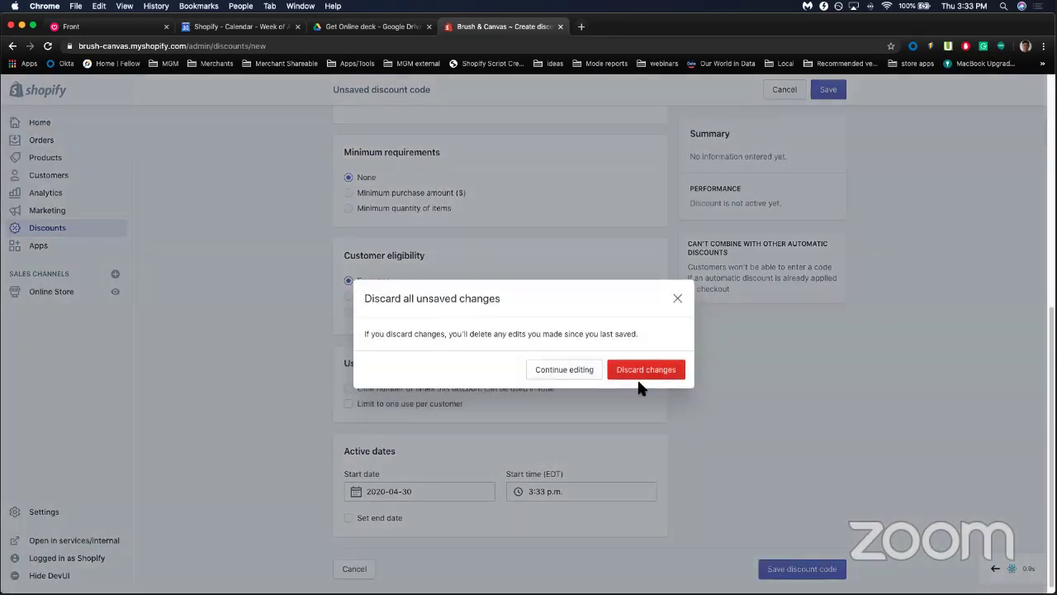
click(646, 370)
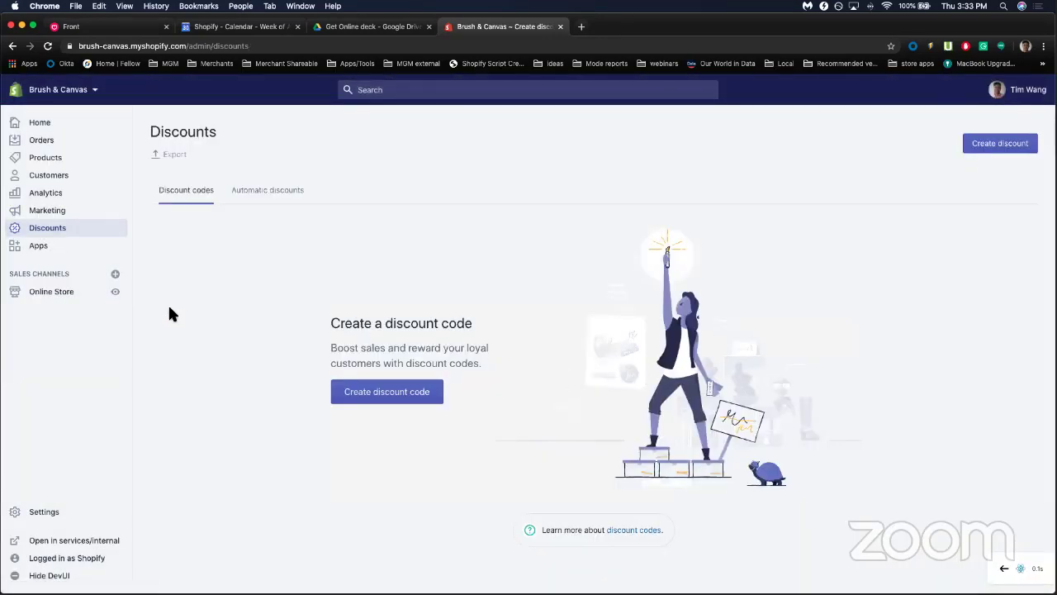
Review the Online Store themes and open the current Debut theme for customization.
click(50, 293)
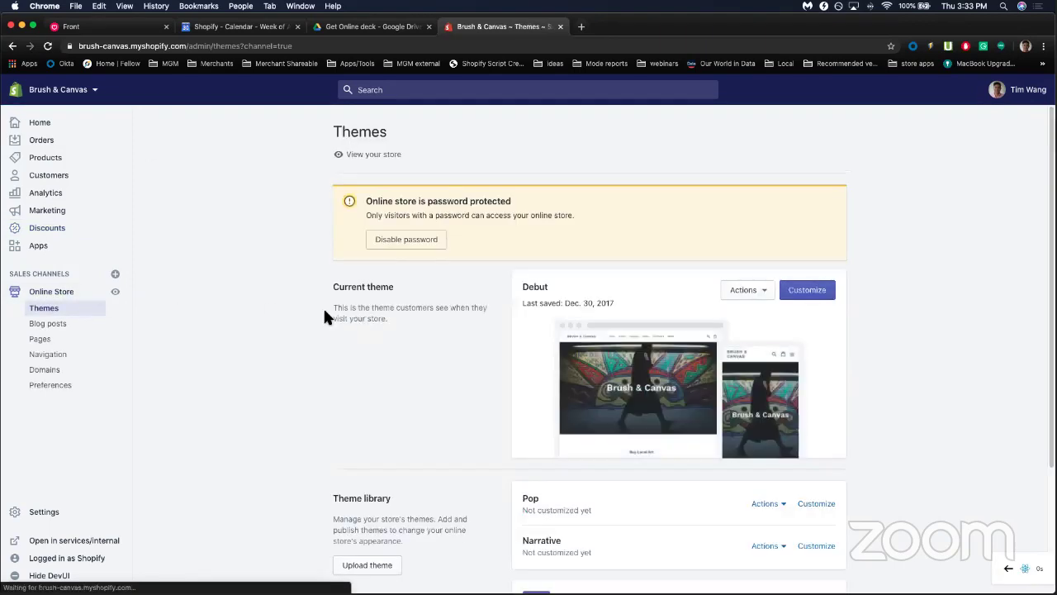
scroll(419, 318, down, 1)
scroll(420, 322, down, 2)
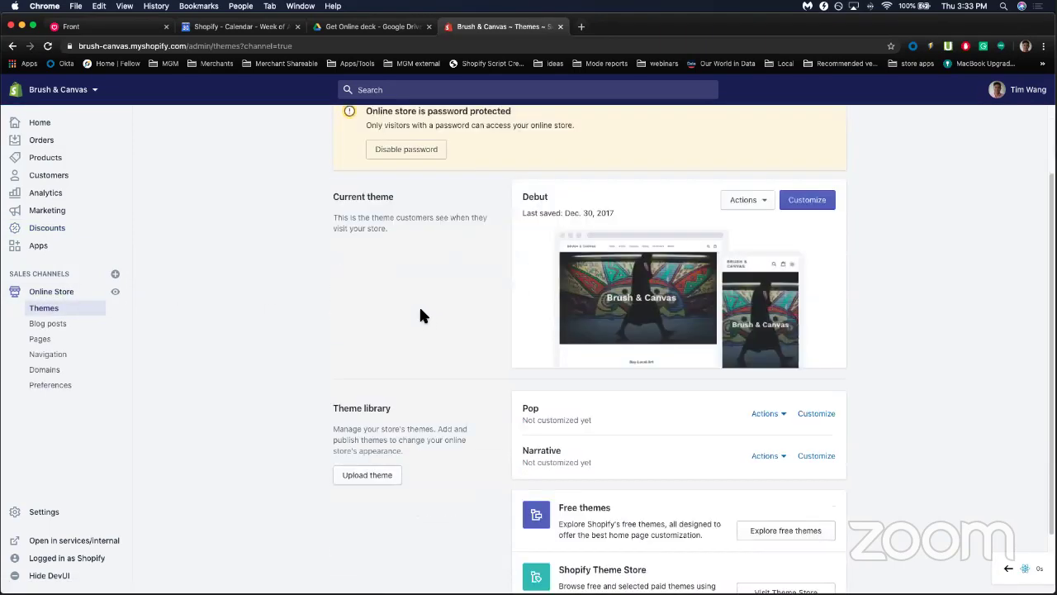
scroll(419, 316, up, 3)
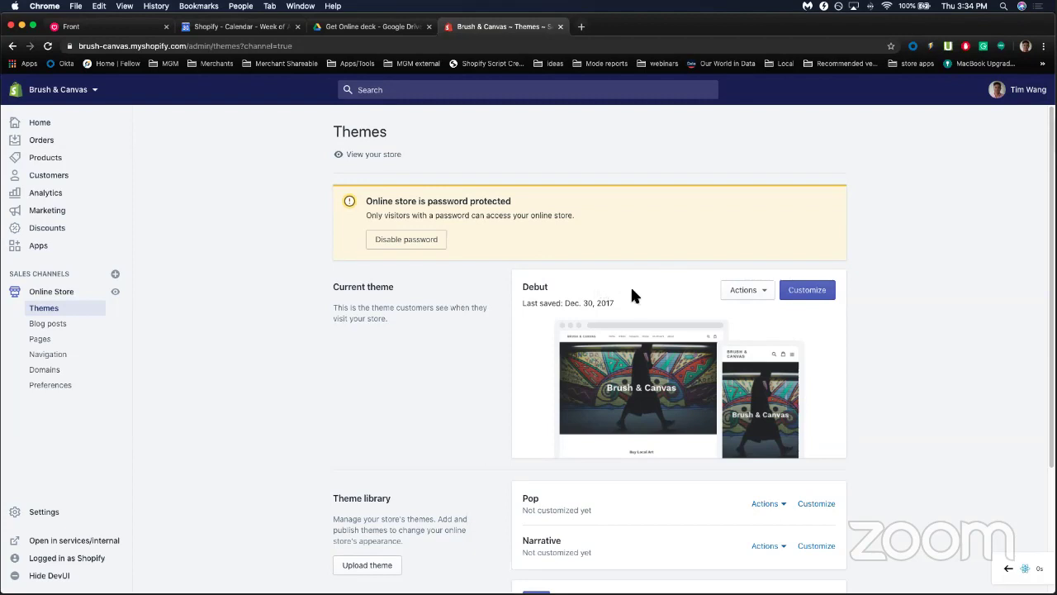
click(807, 299)
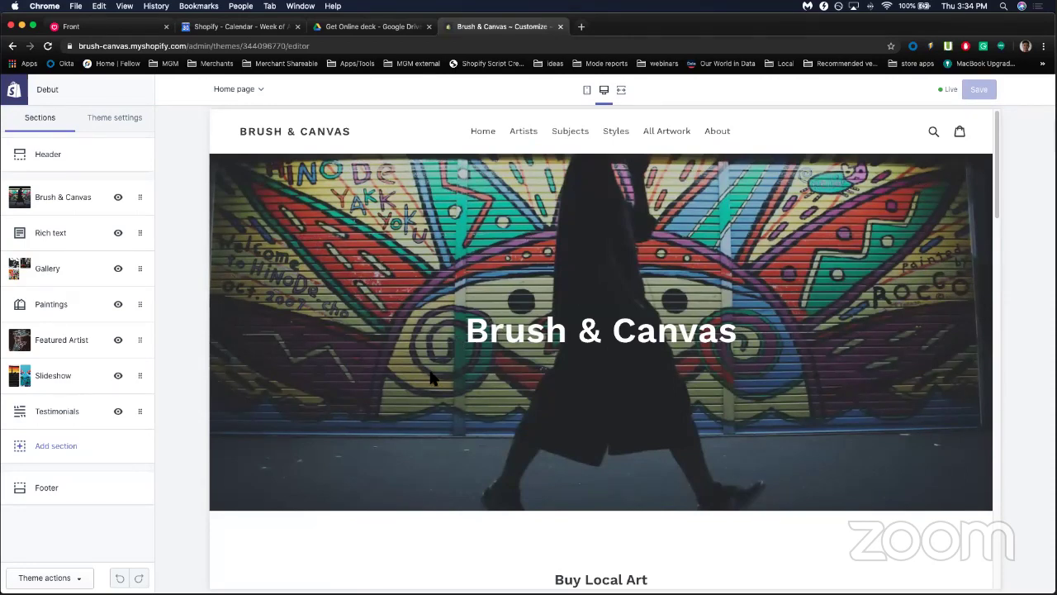
Review the home page preview from the header banner down to the Featured Artist section.
scroll(416, 349, down, 5)
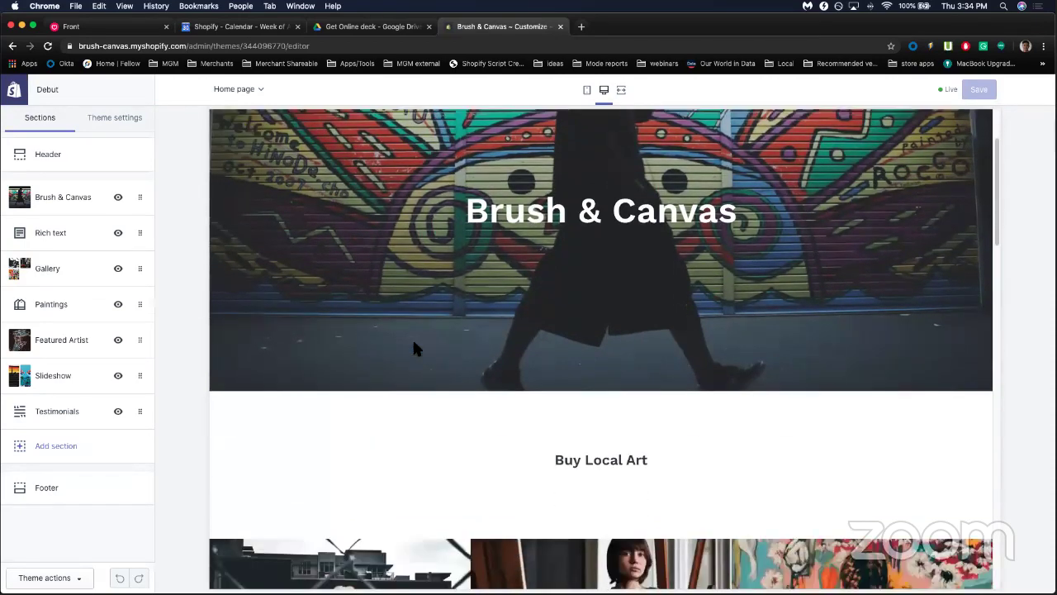
scroll(413, 347, down, 4)
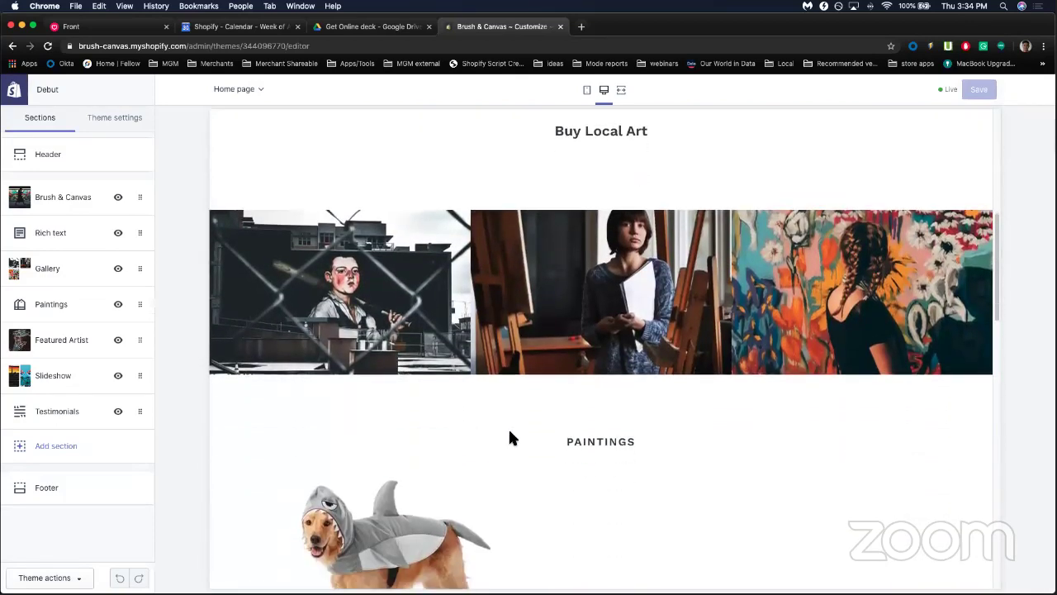
scroll(505, 433, down, 4)
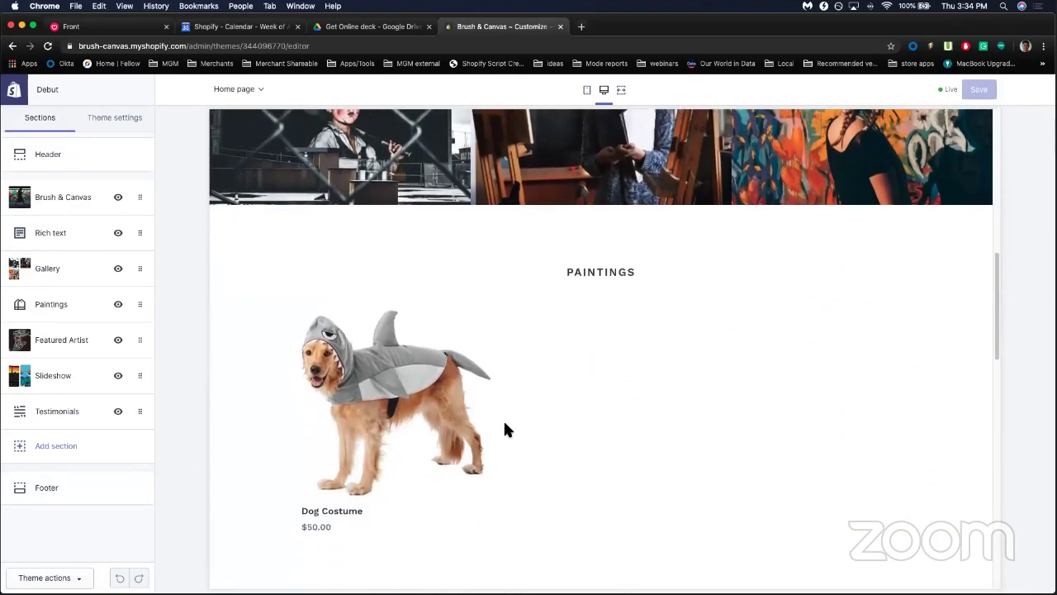
scroll(506, 428, down, 3)
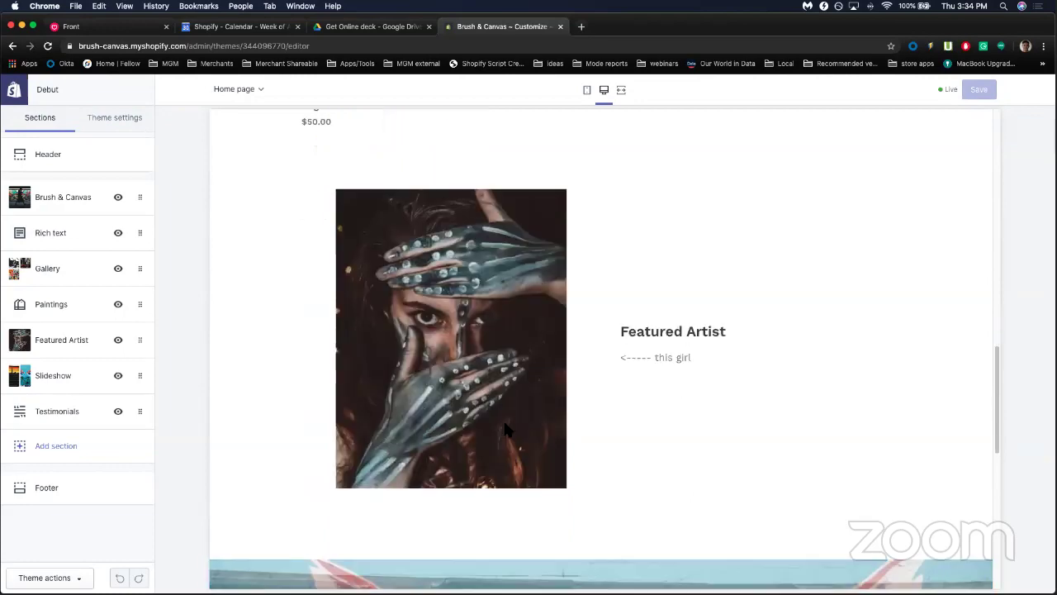
scroll(505, 428, up, 8)
scroll(505, 429, up, 7)
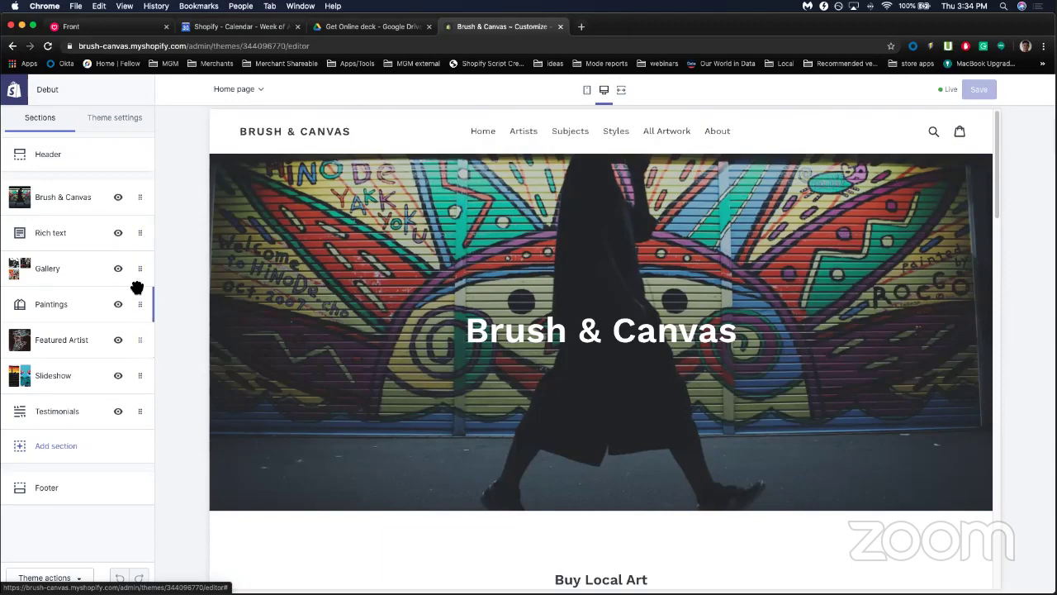
Reorder the home page sections so Paintings follows Featured Artist and Slideshow sits directly above Gallery.
mouse_move(140, 308)
mouse_down()
mouse_move(141, 420)
mouse_move(137, 313)
mouse_move(137, 333)
mouse_up()
scroll(654, 376, down, 3)
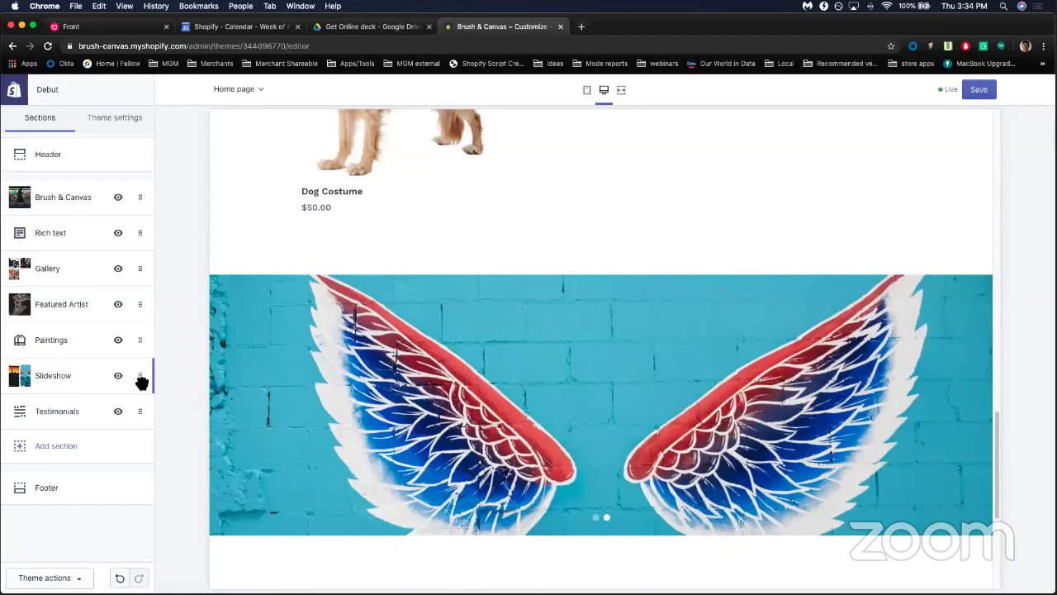
drag(141, 382, 118, 273)
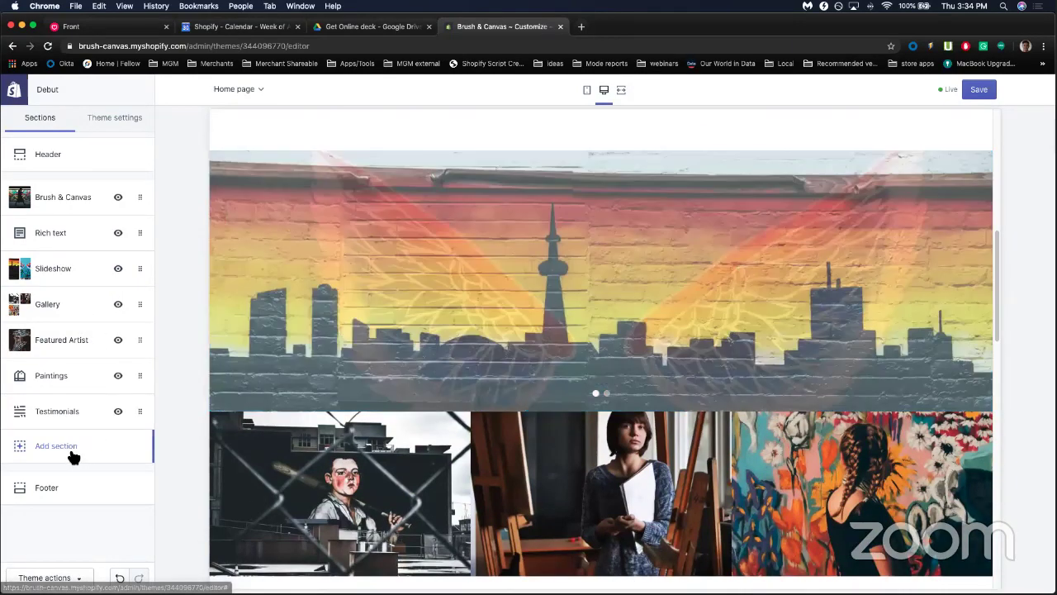
Add a Featured product section to the home page and select Dog Costume as its product.
click(73, 448)
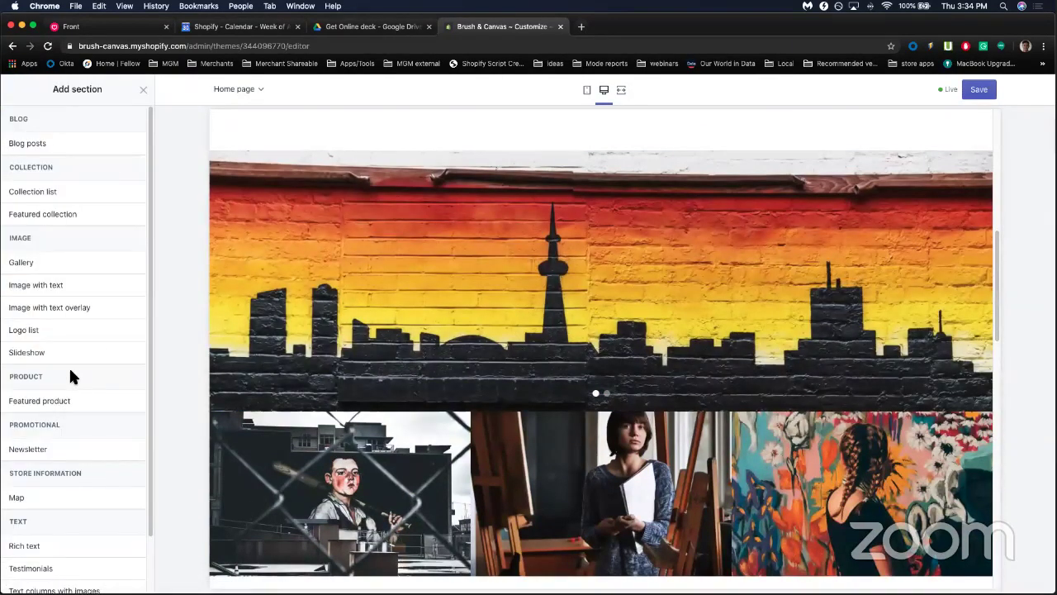
mouse_move(59, 408)
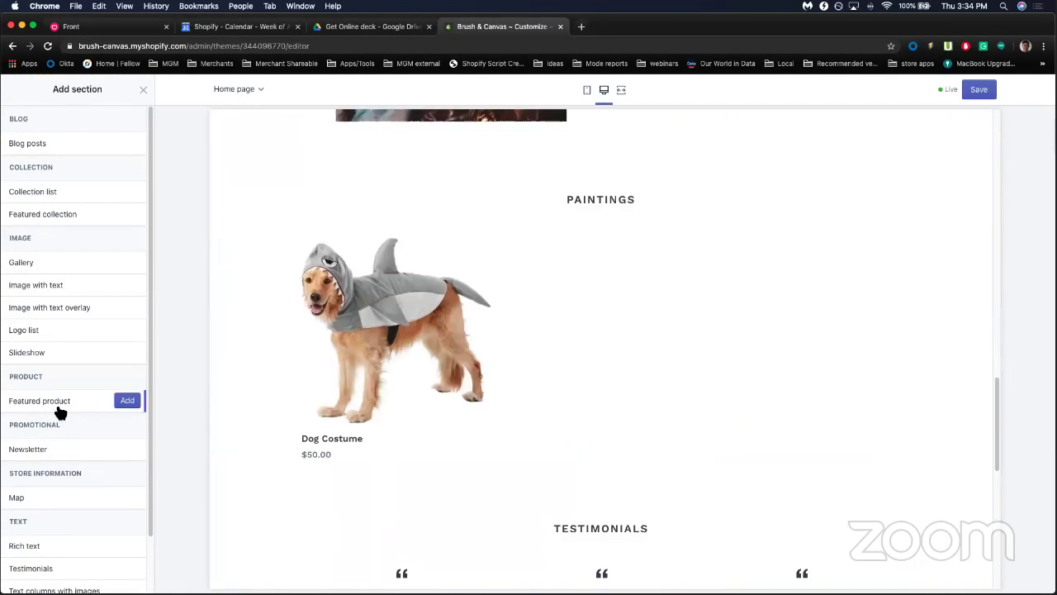
click(126, 402)
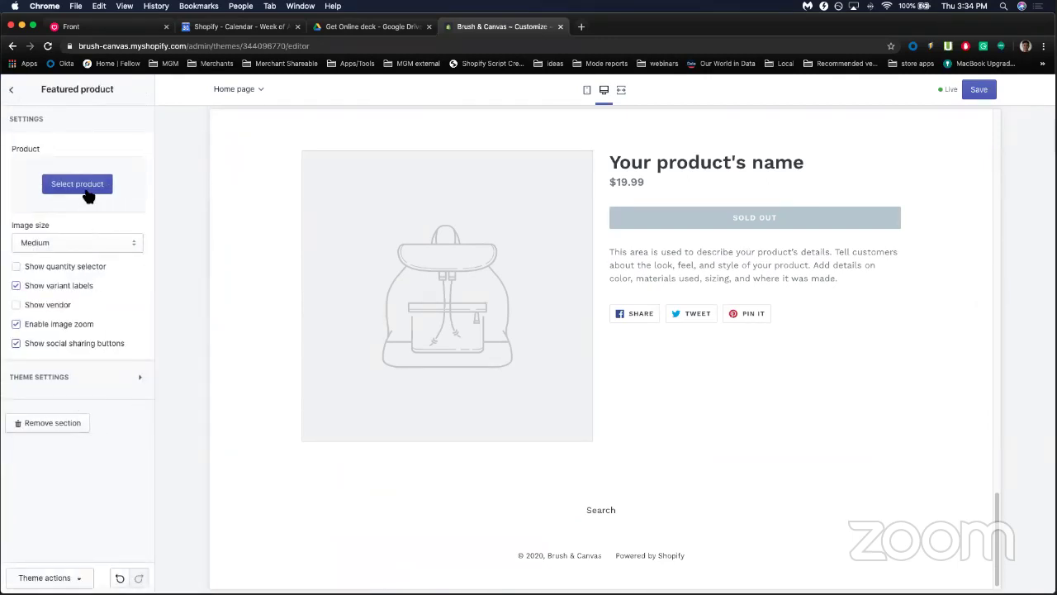
click(83, 185)
click(72, 198)
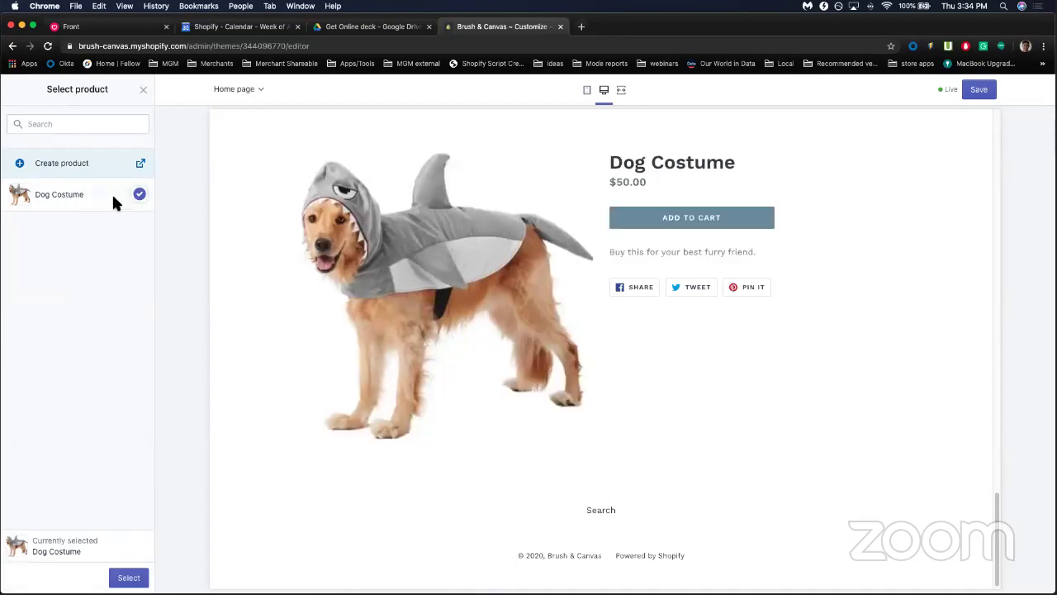
click(128, 577)
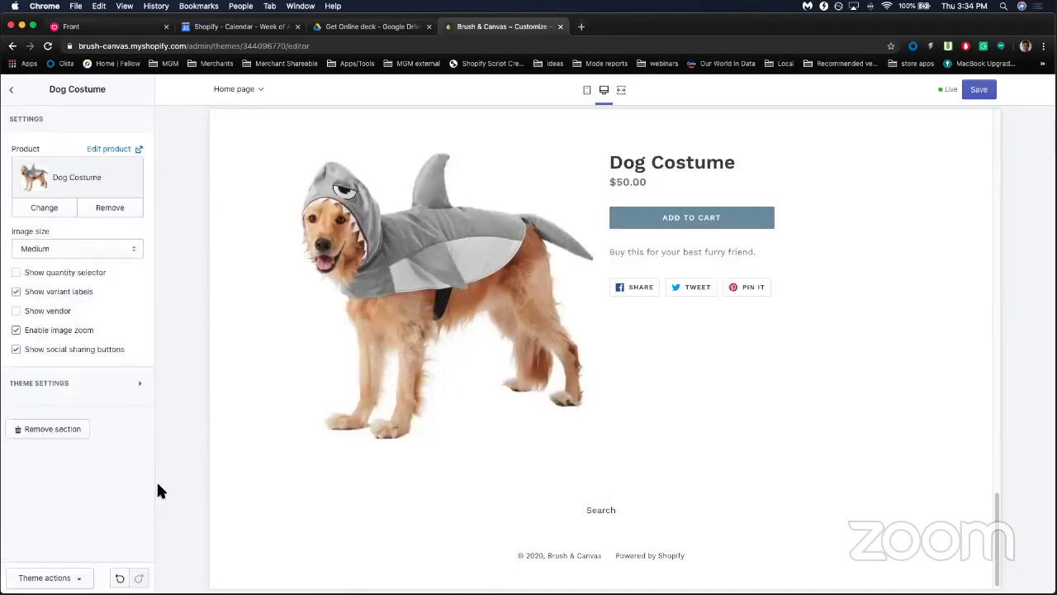
Move the Dog Costume section between Slideshow and Gallery and check its placement in the home page preview.
click(11, 90)
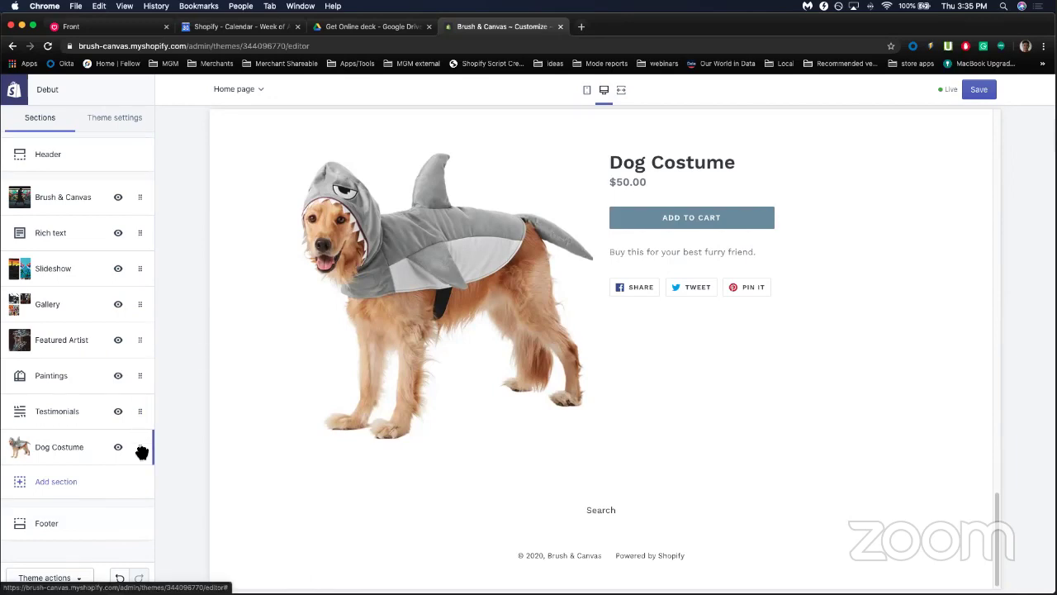
mouse_move(142, 453)
mouse_down()
mouse_move(105, 251)
mouse_move(107, 324)
mouse_up()
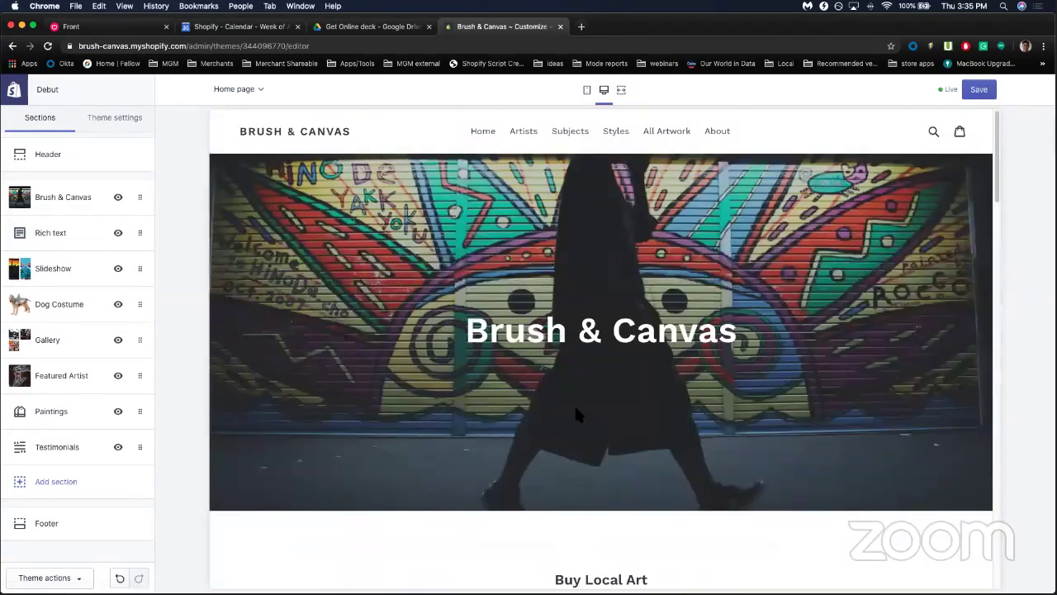
scroll(576, 401, down, 8)
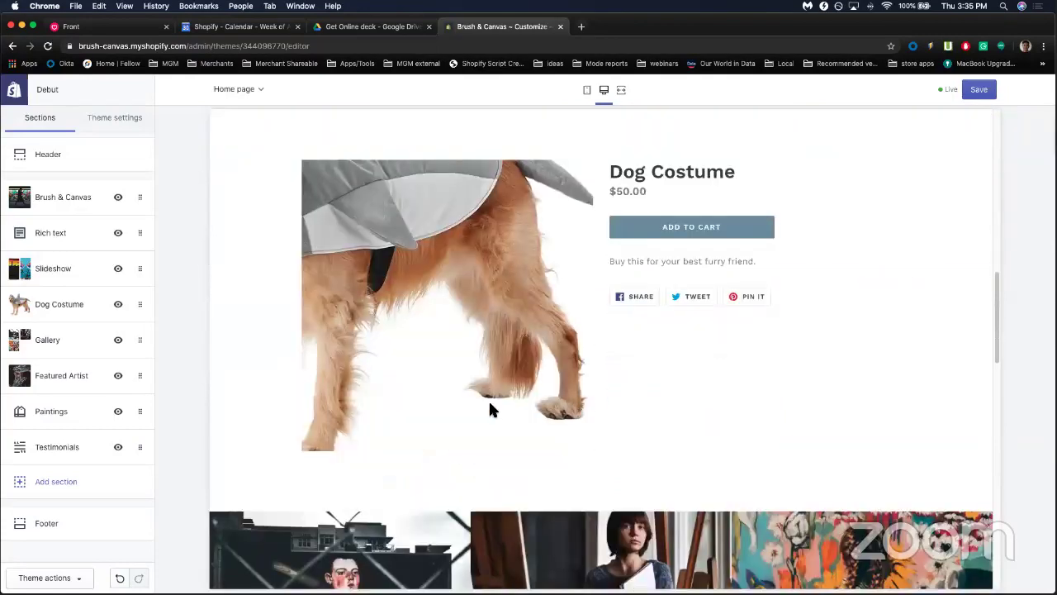
scroll(641, 454, down, 3)
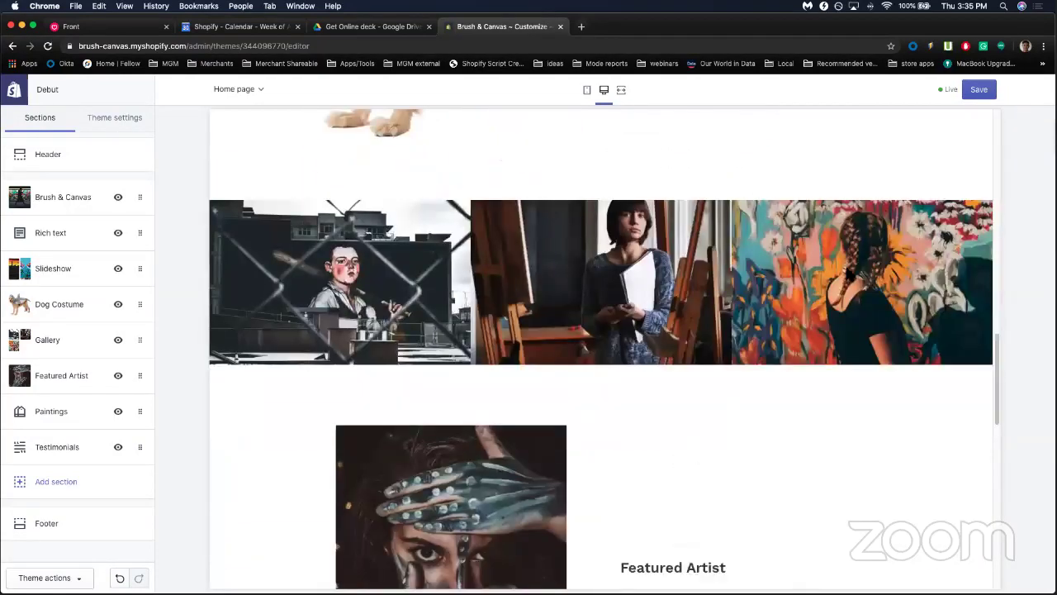
Save the home page changes to the Debut theme and return to the Themes page.
click(983, 90)
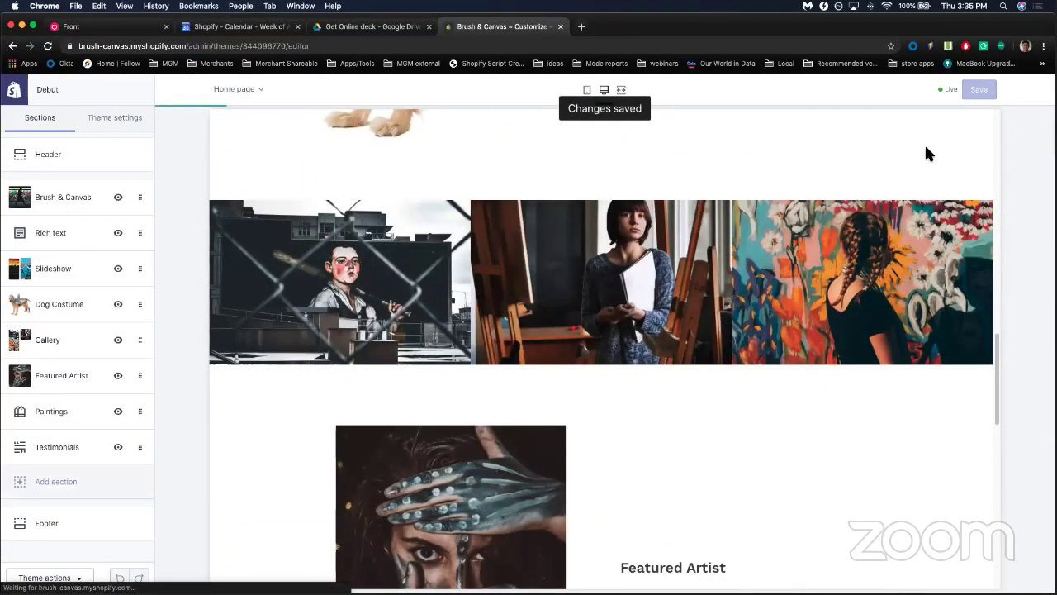
scroll(293, 277, up, 10)
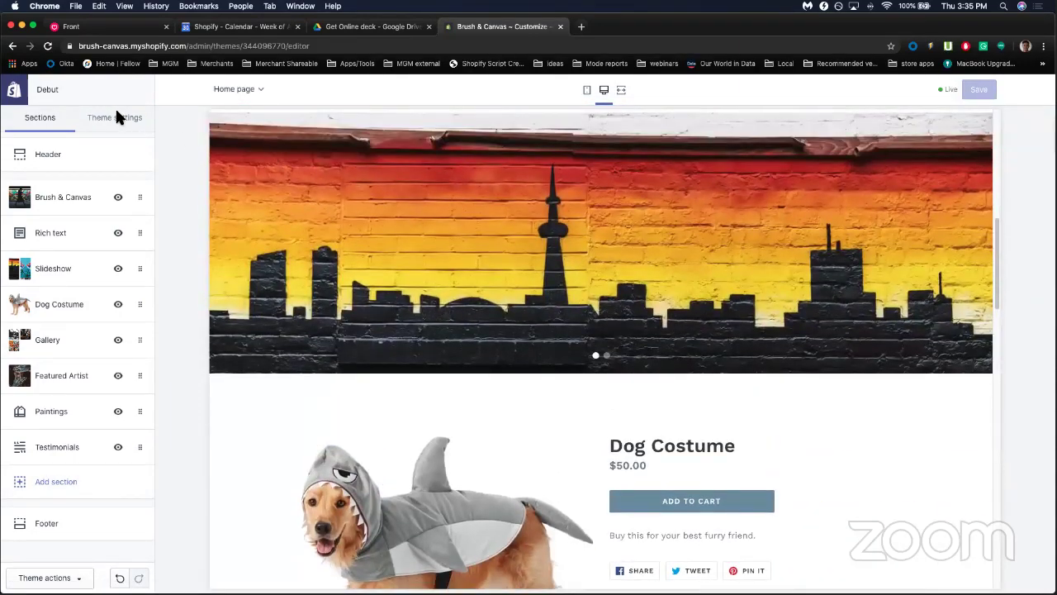
click(14, 91)
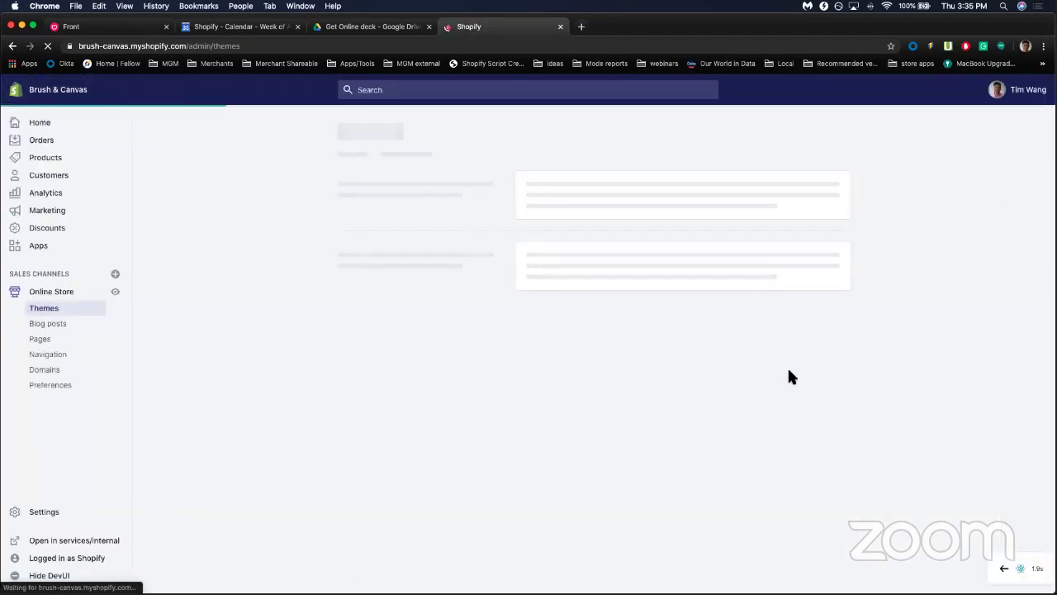
Preview the Debut theme's storefront and inspect the Dog Costume section on the home page.
click(761, 293)
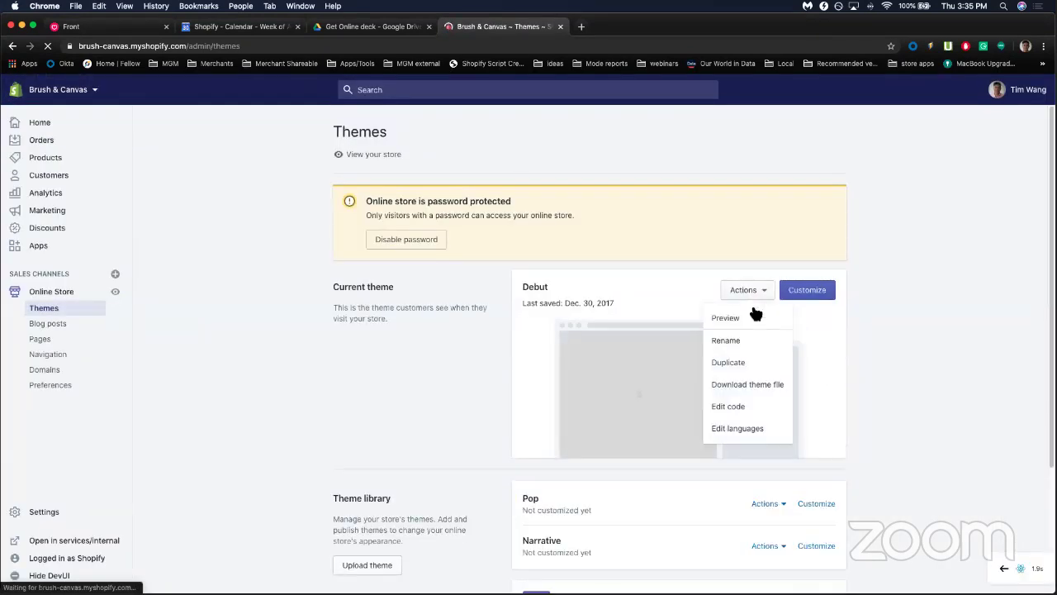
click(727, 317)
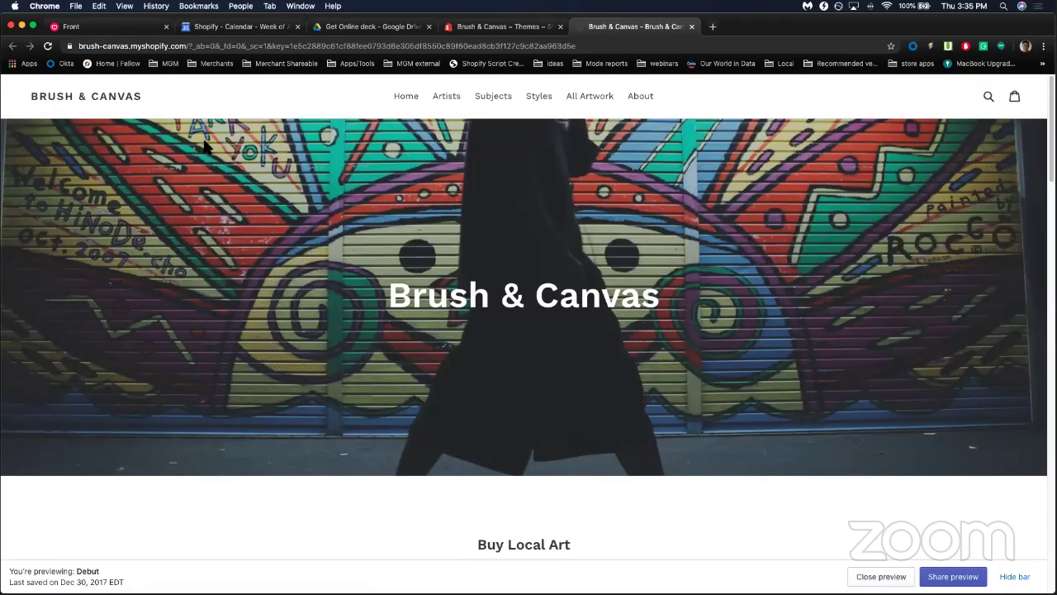
scroll(615, 326, down, 10)
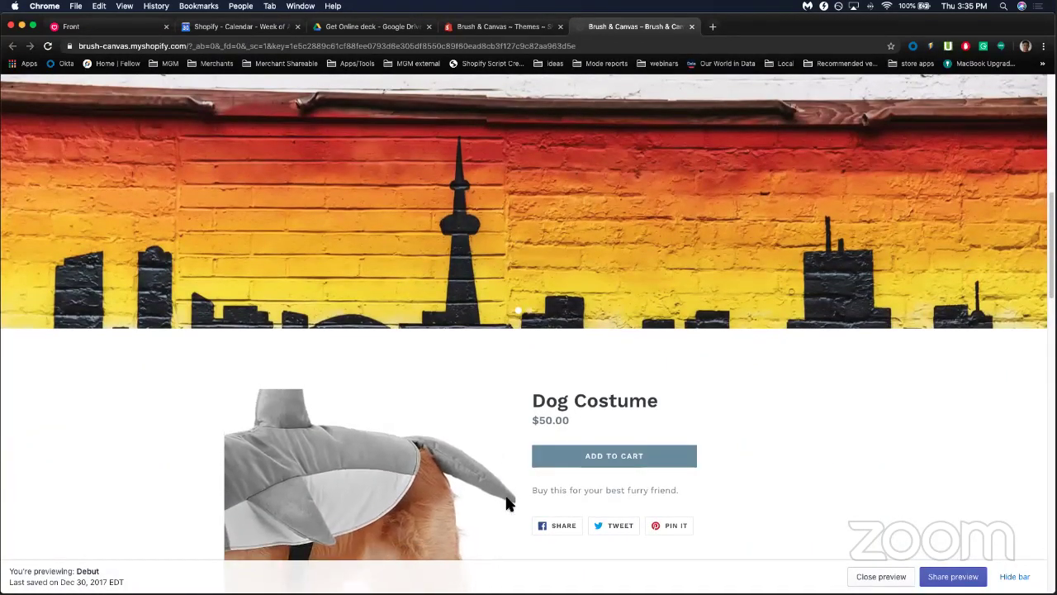
scroll(689, 443, down, 2)
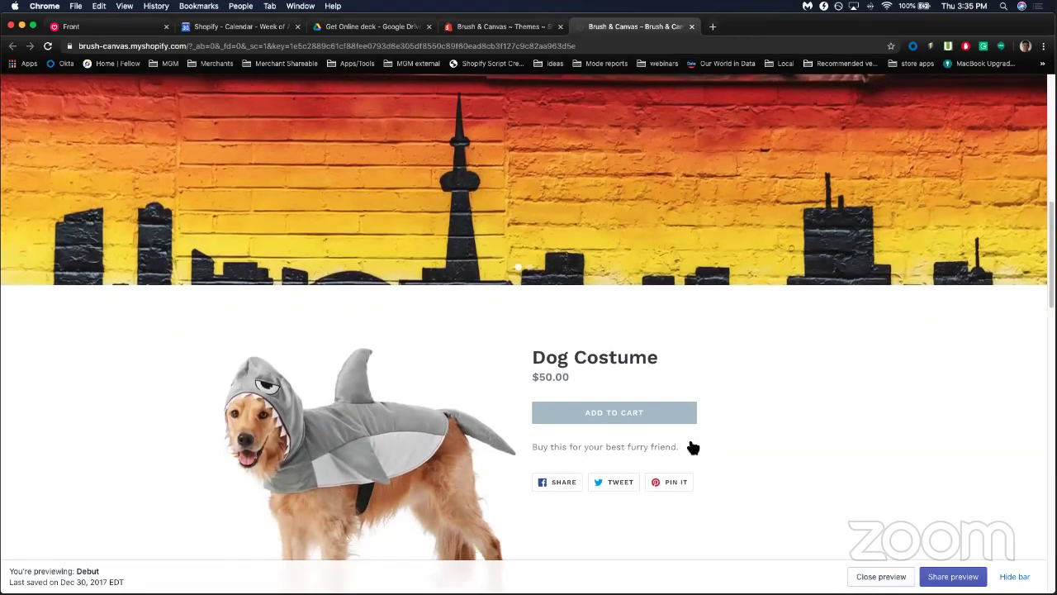
scroll(690, 446, down, 2)
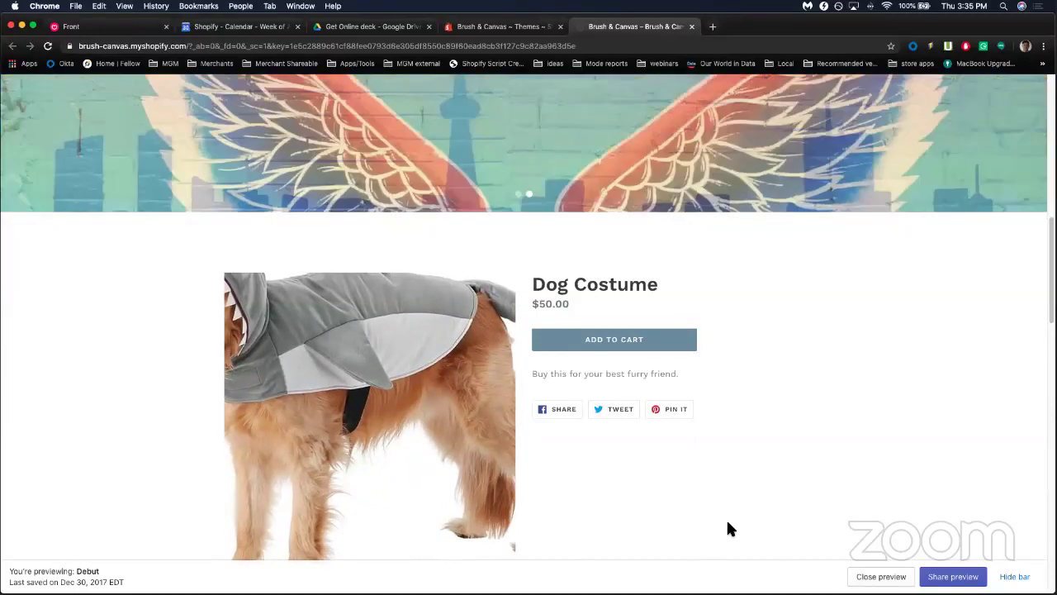
Add the Dog Costume to the cart from the previewed home page and try to check out.
click(635, 351)
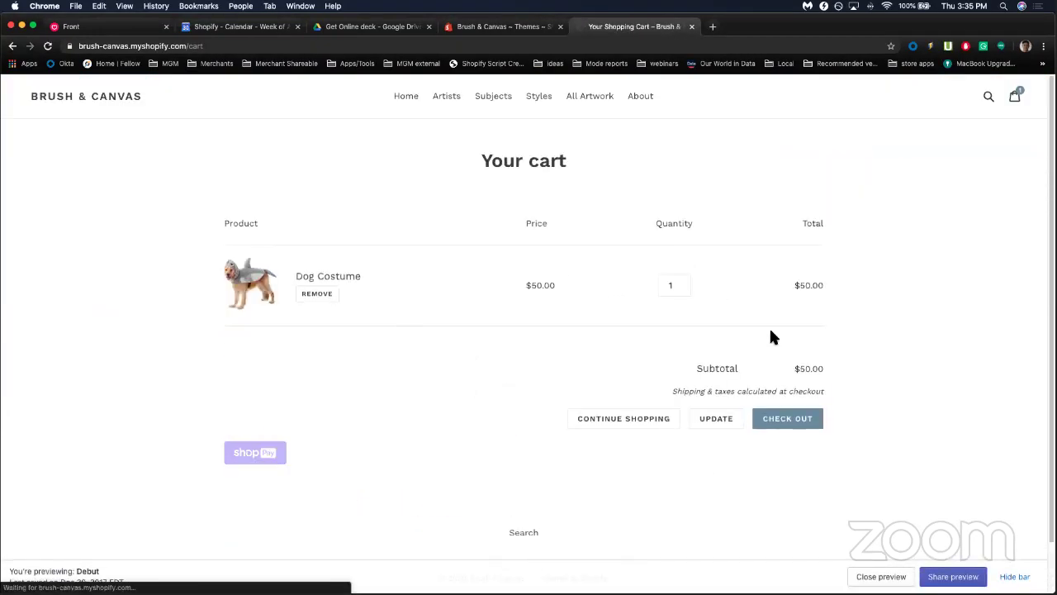
click(789, 425)
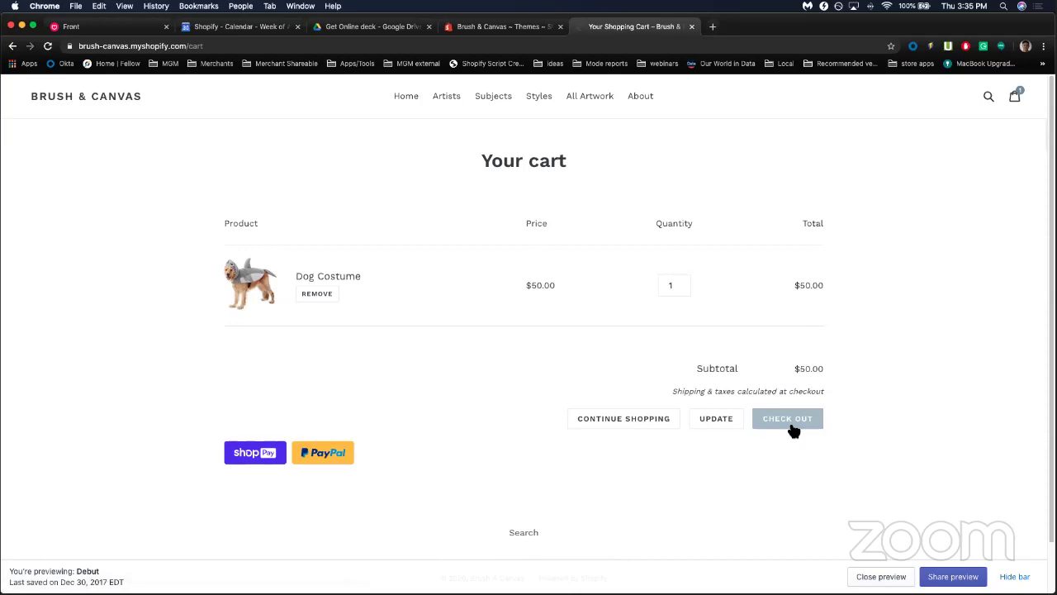
click(758, 423)
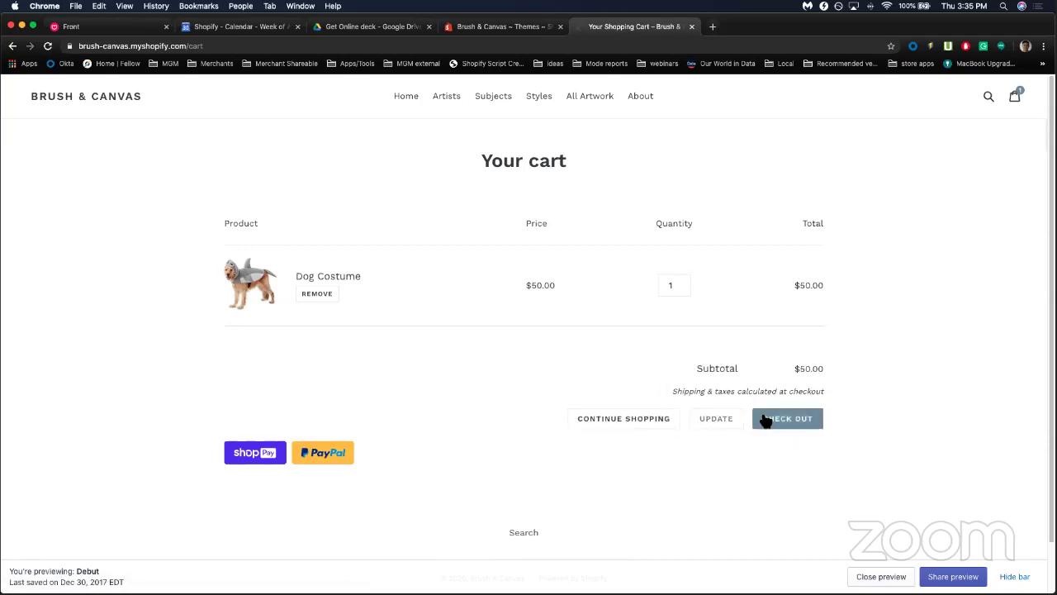
Leave the cart for the storefront home page, close the preview and look over the theme library on the Themes page.
click(406, 96)
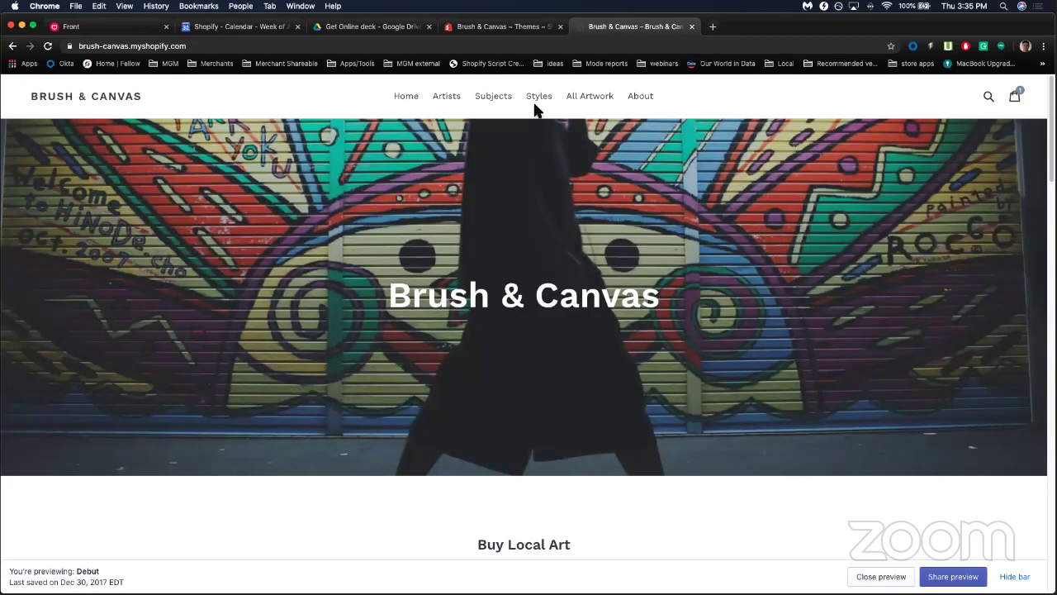
click(691, 26)
click(230, 349)
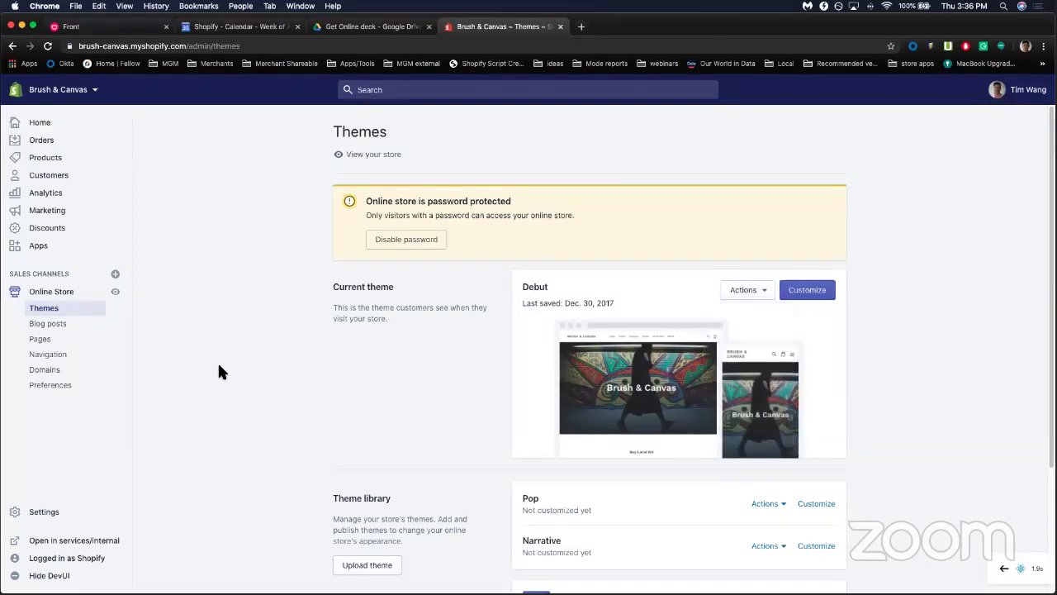
scroll(220, 360, down, 2)
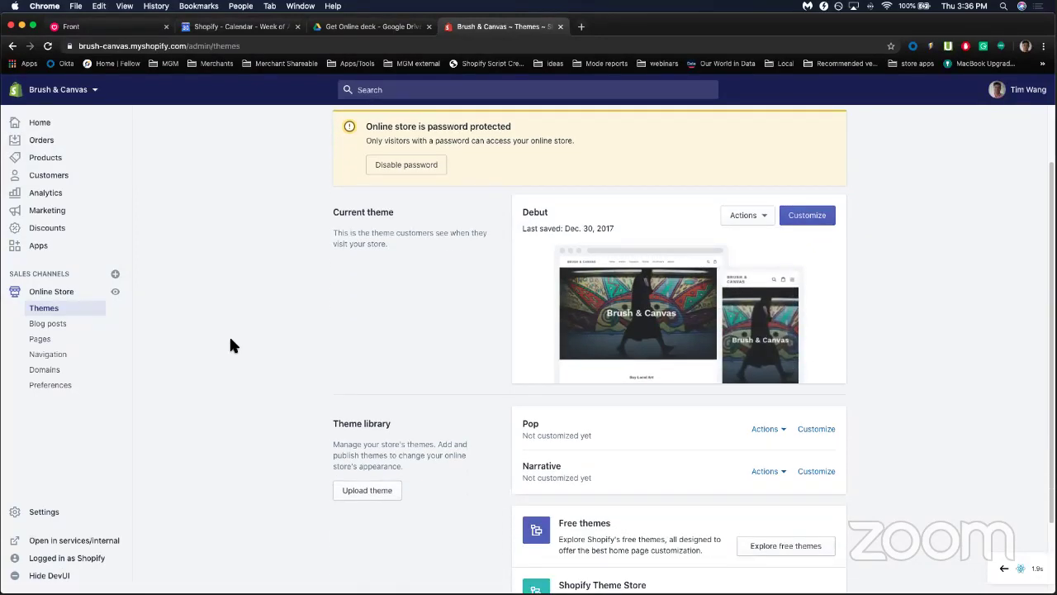
scroll(231, 345, down, 2)
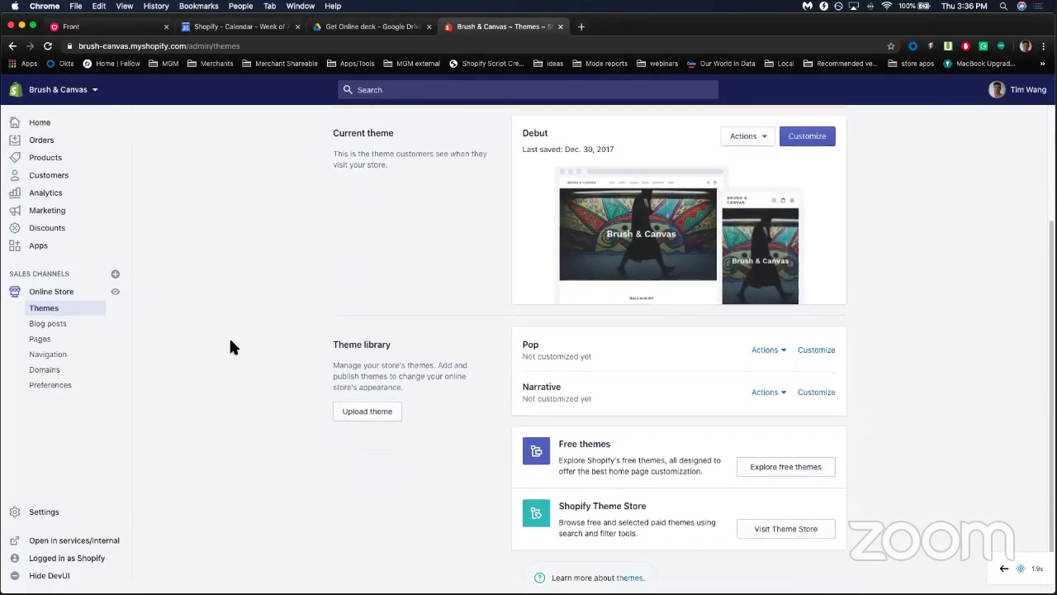
scroll(236, 380, up, 4)
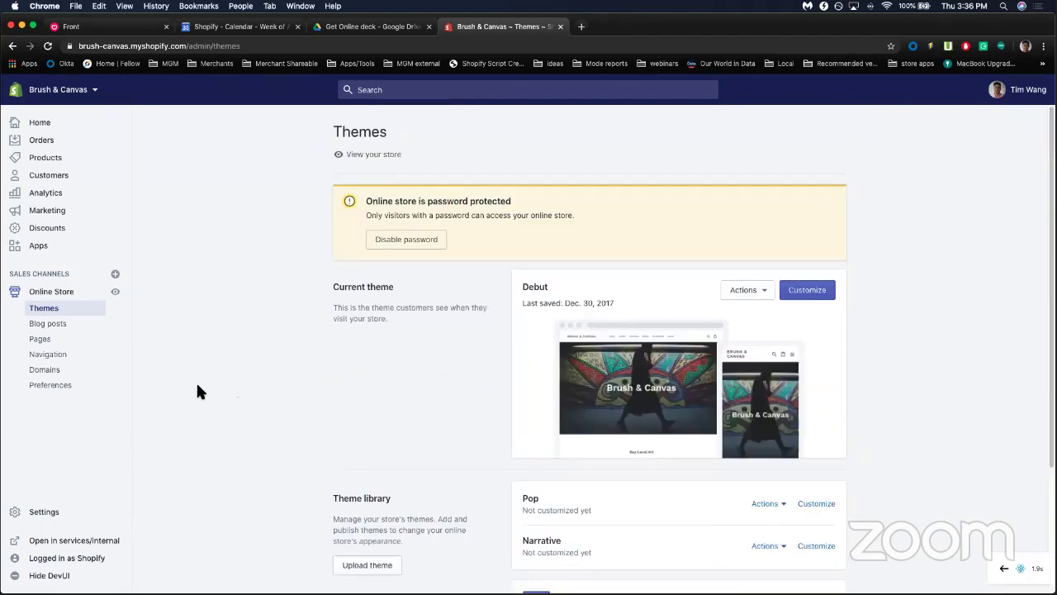